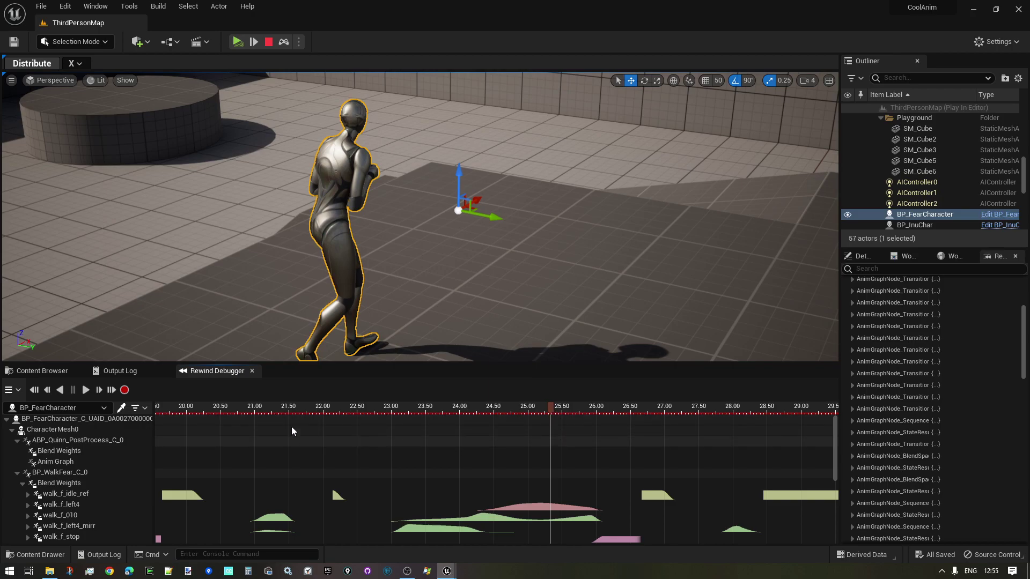
Look over the blend weight tracks of BP_FearCharacter and scrub the recording to about 25.2 seconds
scroll(604, 453, down, 3)
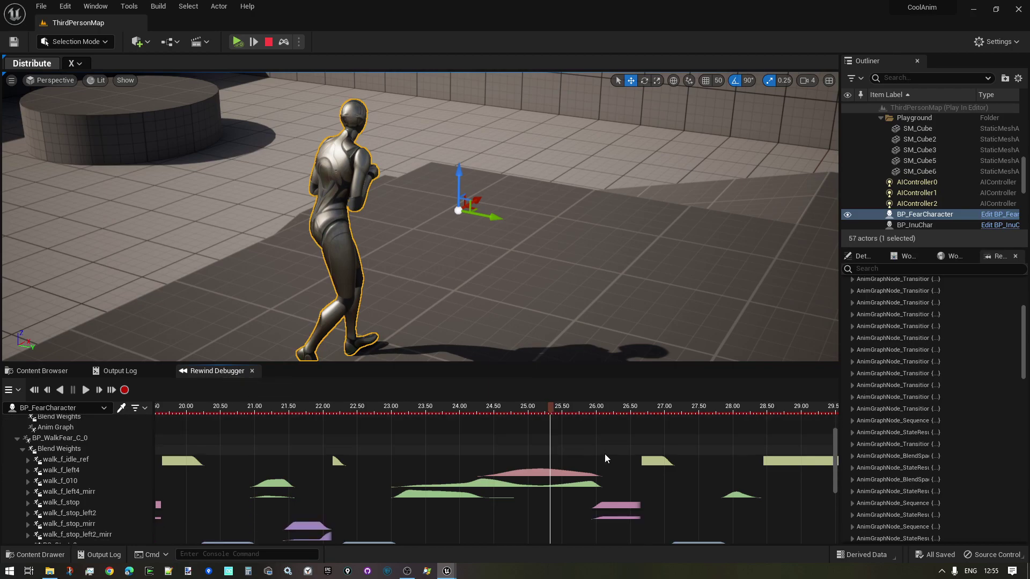
scroll(603, 455, up, 3)
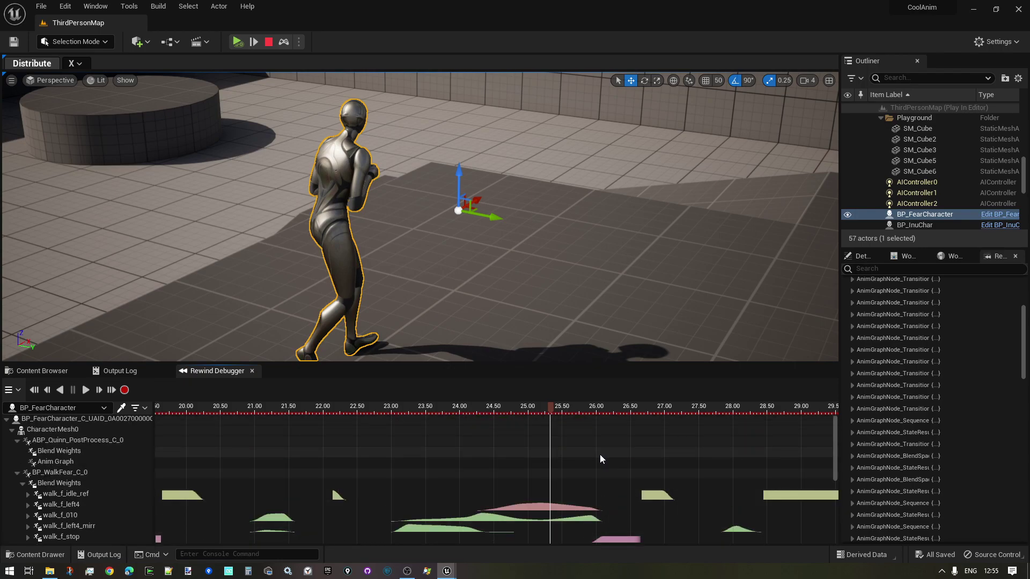
scroll(597, 455, down, 2)
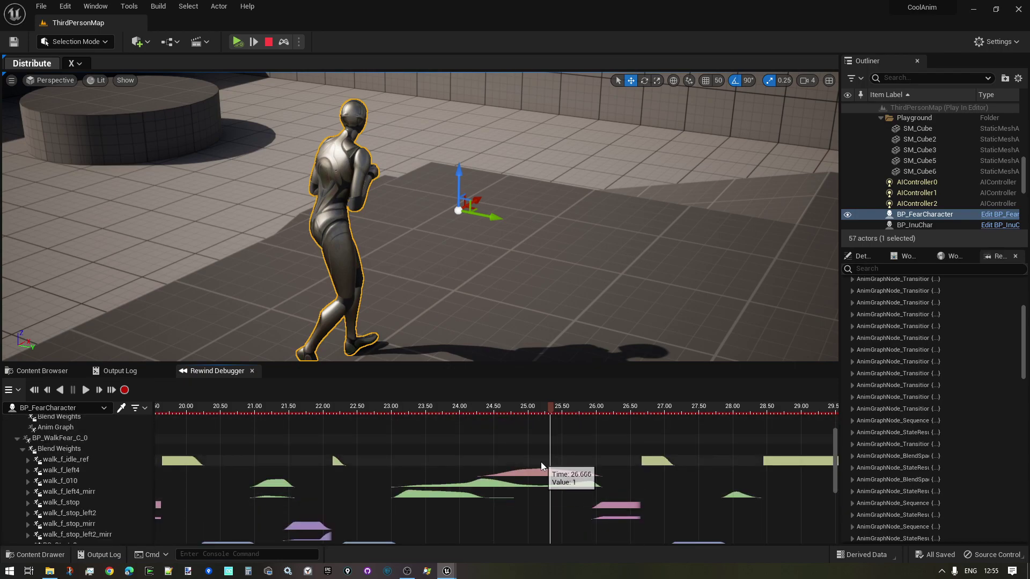
mouse_move(552, 407)
mouse_down()
mouse_move(259, 411)
mouse_move(772, 409)
mouse_move(539, 407)
mouse_up()
scroll(529, 437, down, 2)
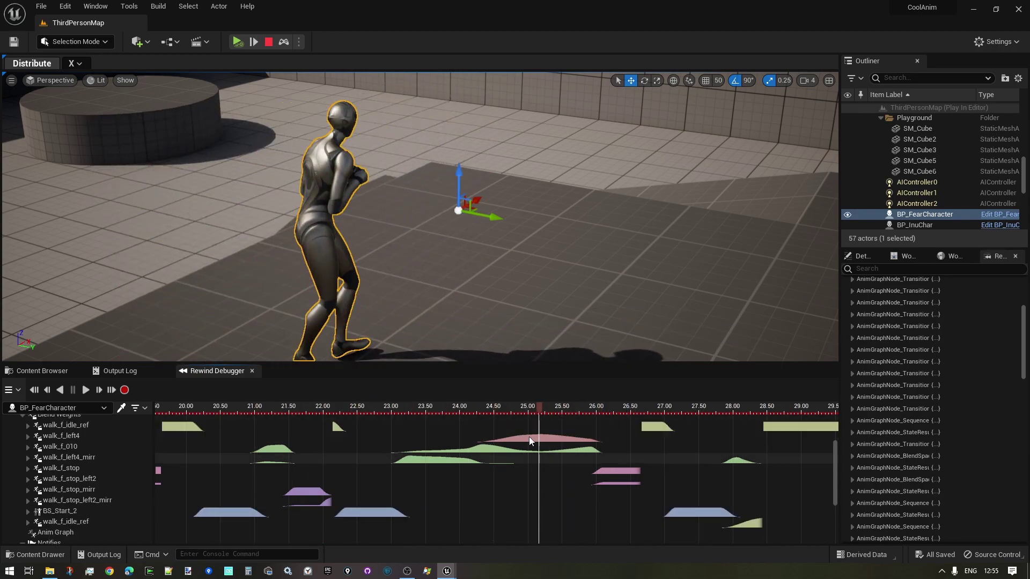
Inspect the walk_f_010 track's details and its notifies while scrubbing the recording back to about 24 seconds
click(59, 446)
scroll(375, 465, down, 1)
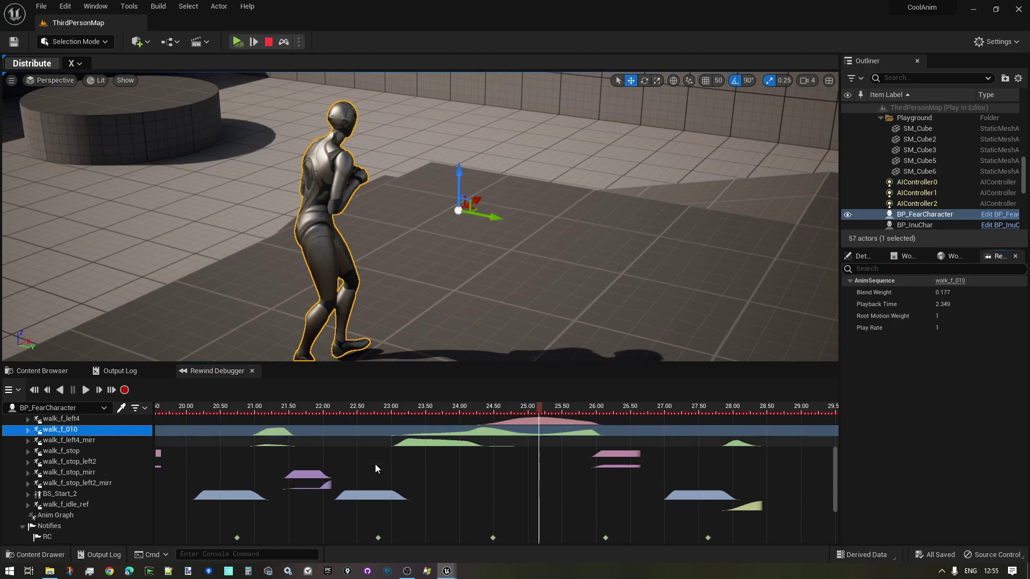
scroll(375, 465, down, 1)
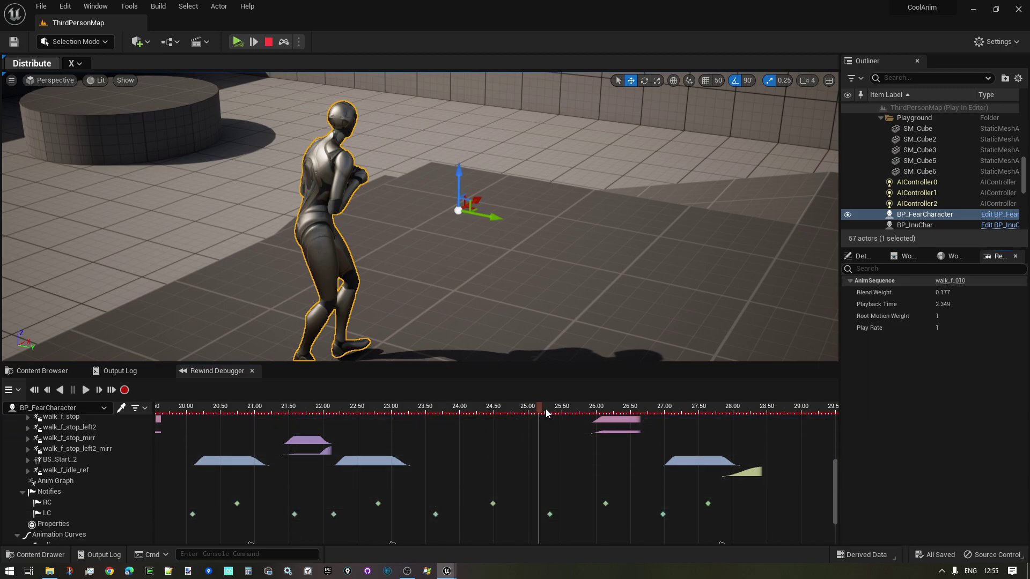
drag(546, 413, 458, 412)
scroll(484, 481, down, 3)
scroll(519, 513, up, 4)
scroll(517, 513, up, 2)
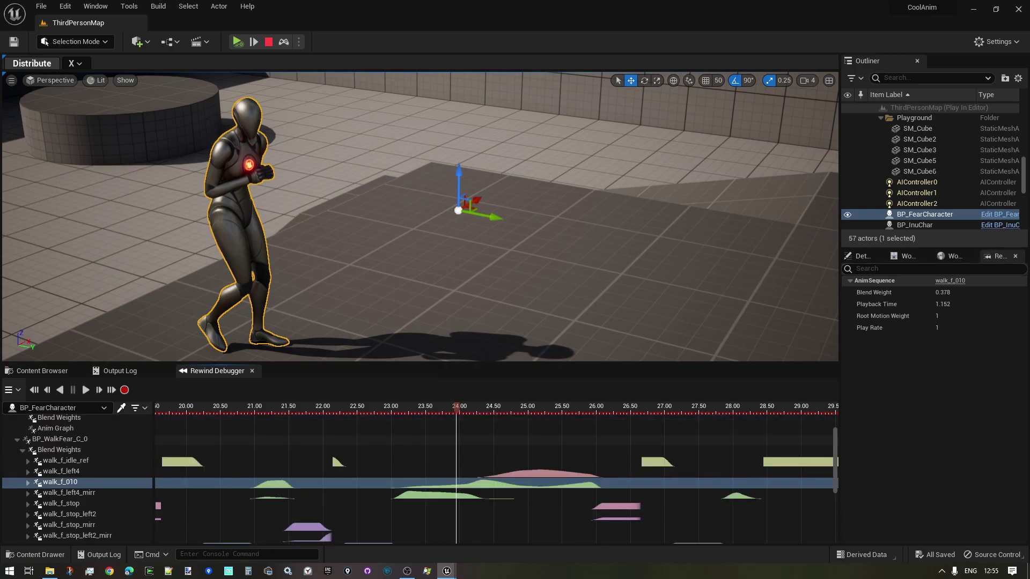
Bring up the BP_WalkFear state machine, scrub the recording to about 25 seconds, and open the Walk / Run state
drag(968, 96, 858, 105)
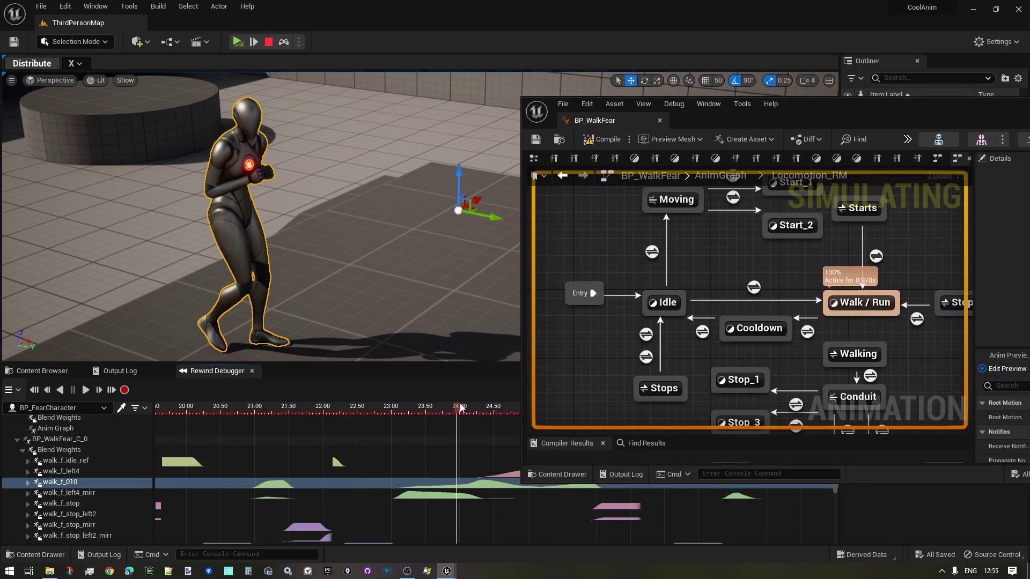
drag(432, 416, 530, 408)
click(873, 304)
double_click(873, 305)
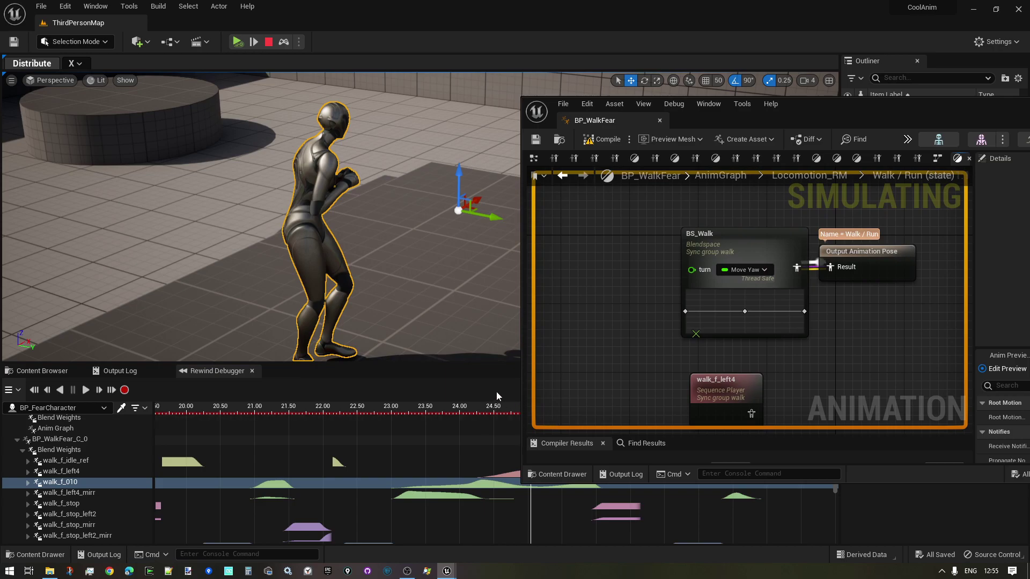
Open the BS_Walk blend space and its walk_f_left3 sample graph, scrubbing the recording to about 24.6 seconds
mouse_move(492, 409)
mouse_down()
mouse_move(371, 409)
mouse_move(562, 405)
mouse_move(510, 408)
mouse_up()
double_click(742, 245)
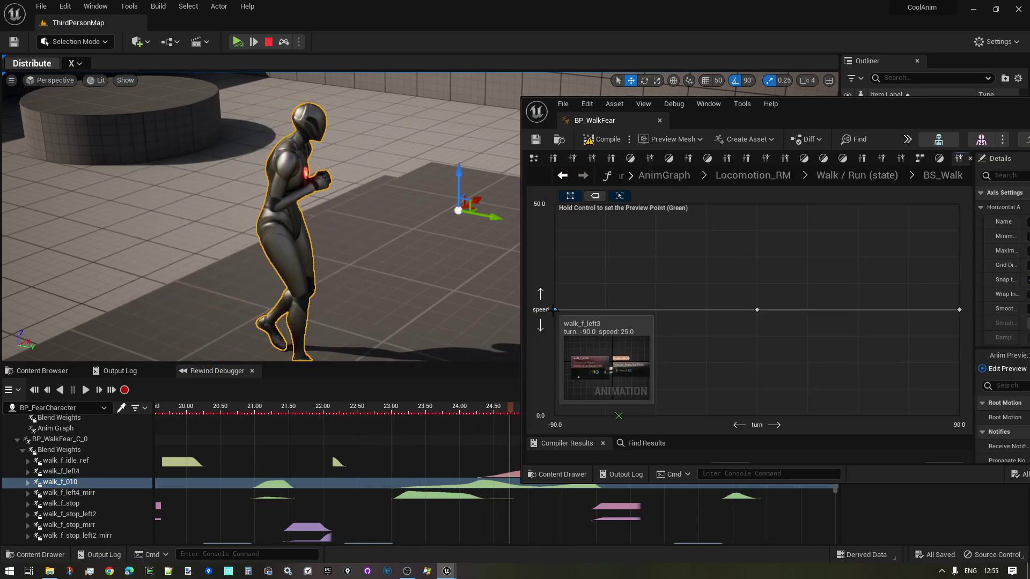
double_click(564, 324)
drag(416, 411, 501, 407)
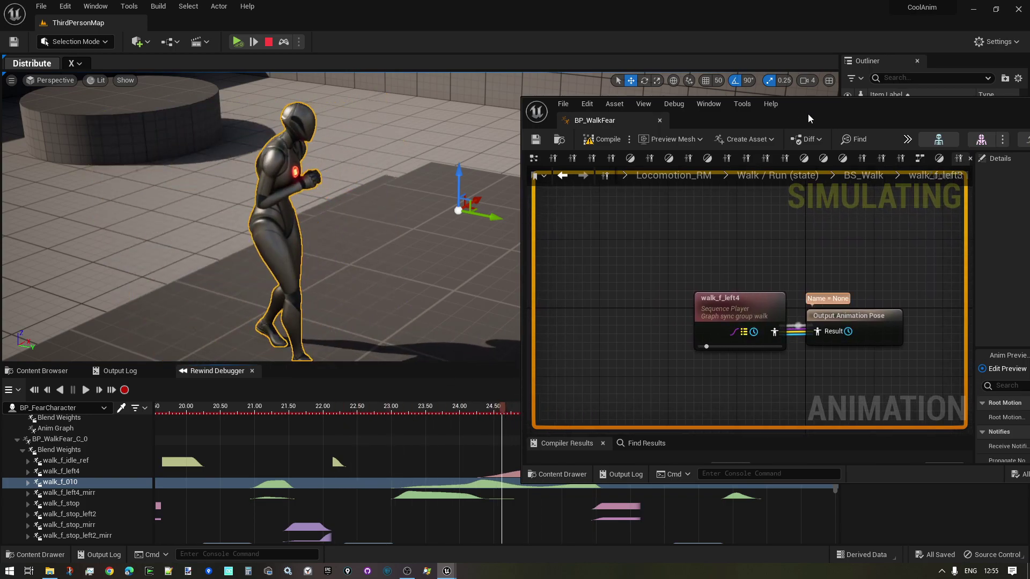
Move the BP_WalkFear window out of the way and show the recorded properties of the animation blueprint down to MoveYaw
drag(808, 113, 683, 58)
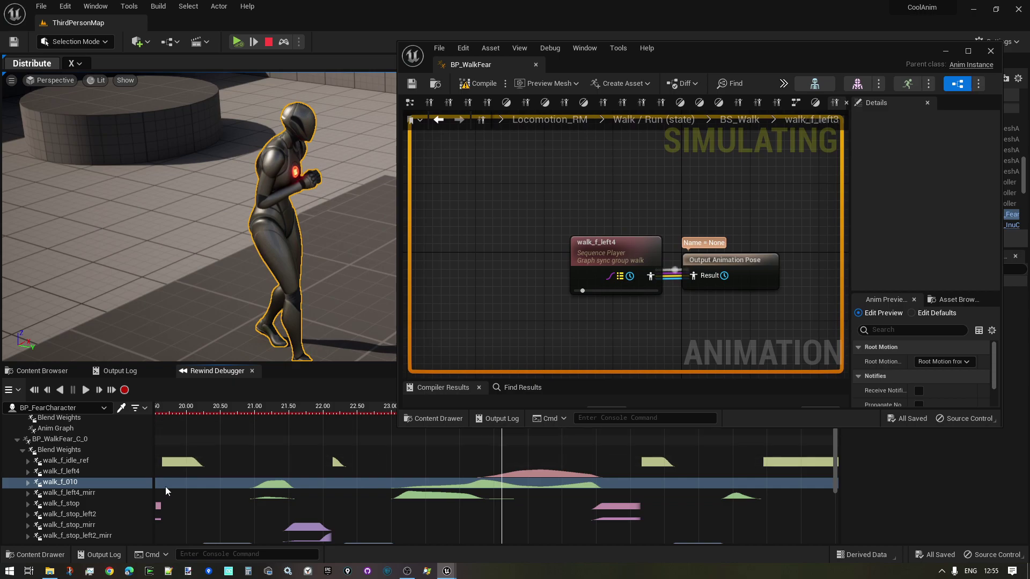
scroll(68, 462, down, 3)
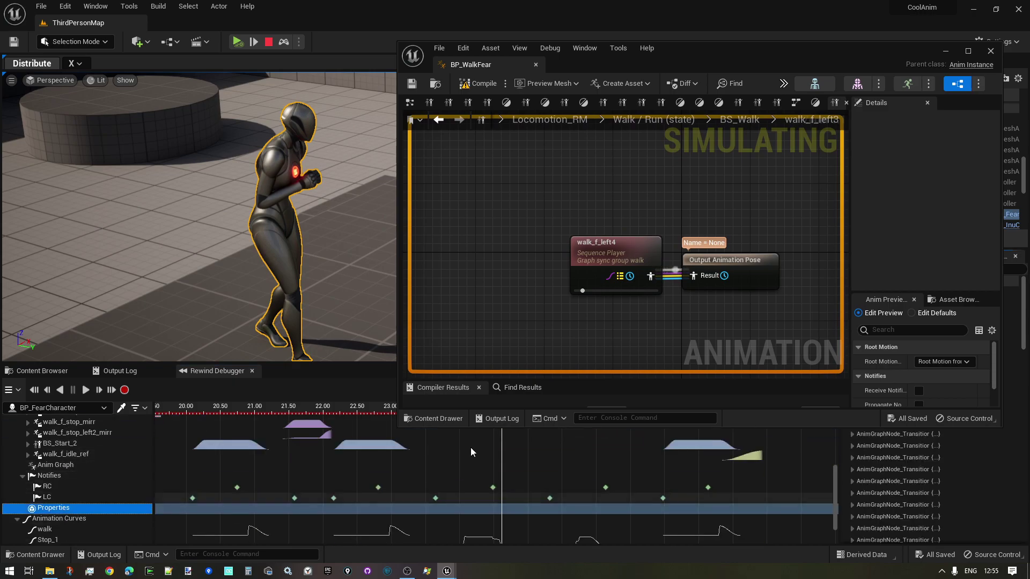
drag(838, 56, 1029, 81)
scroll(878, 481, down, 7)
scroll(884, 499, down, 10)
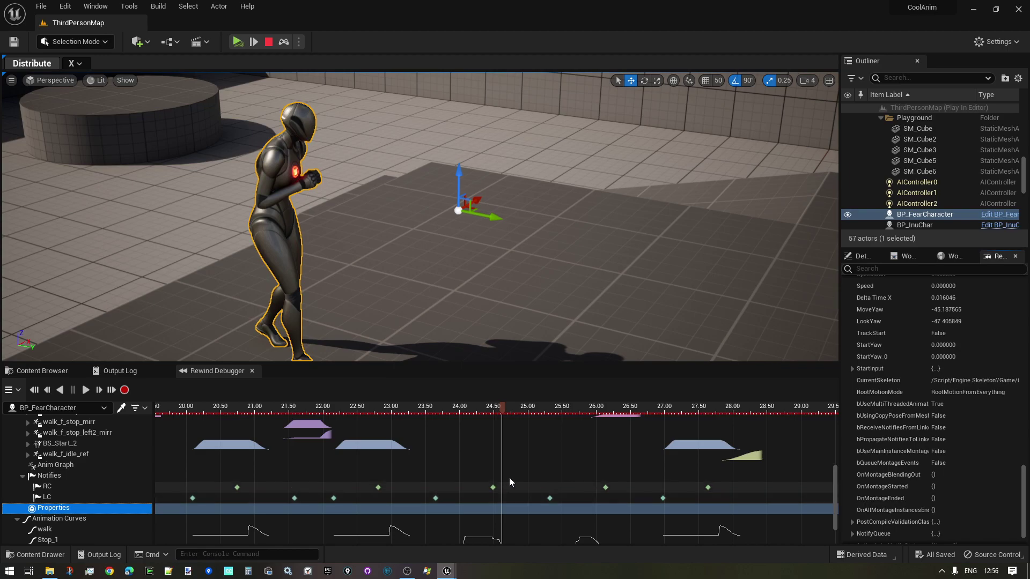
Examine how the MoveYaw property changes while scrubbing the recording between about 24.4 and 22 seconds
drag(472, 407, 445, 408)
click(489, 405)
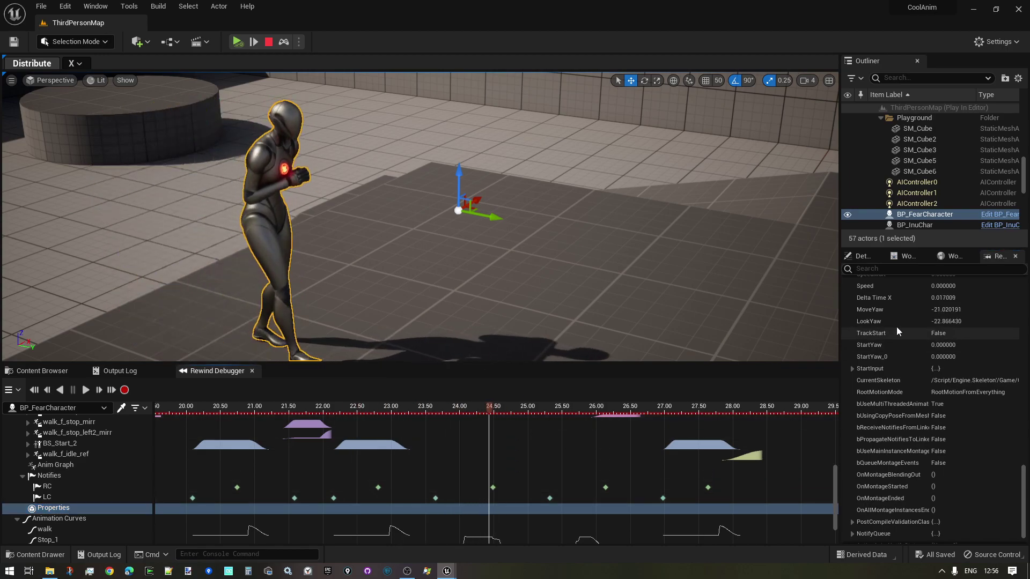
click(870, 311)
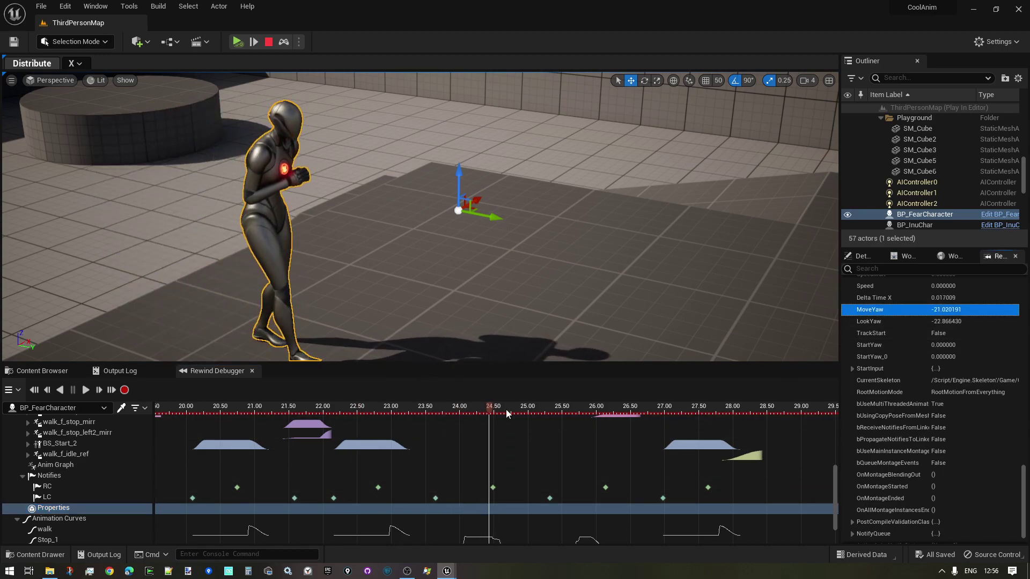
drag(506, 413, 322, 411)
Review the recorded notify and blend weight tracks of the walk animations once more
scroll(542, 467, down, 1)
scroll(541, 467, up, 4)
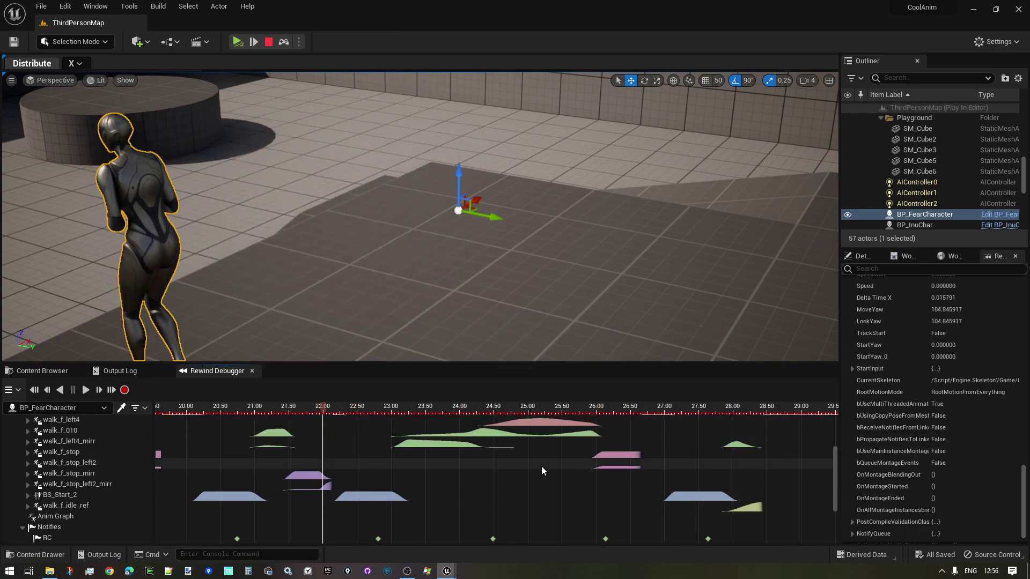
scroll(542, 466, up, 4)
scroll(542, 468, down, 3)
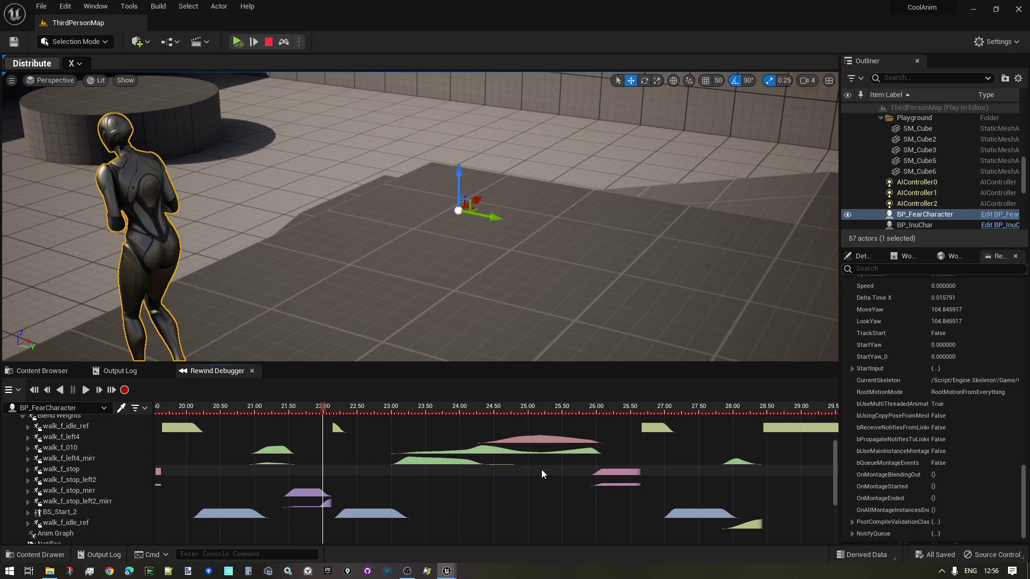
Close the BP_WalkFear window and the Rewind Debugger
drag(1029, 97, 775, 116)
click(946, 109)
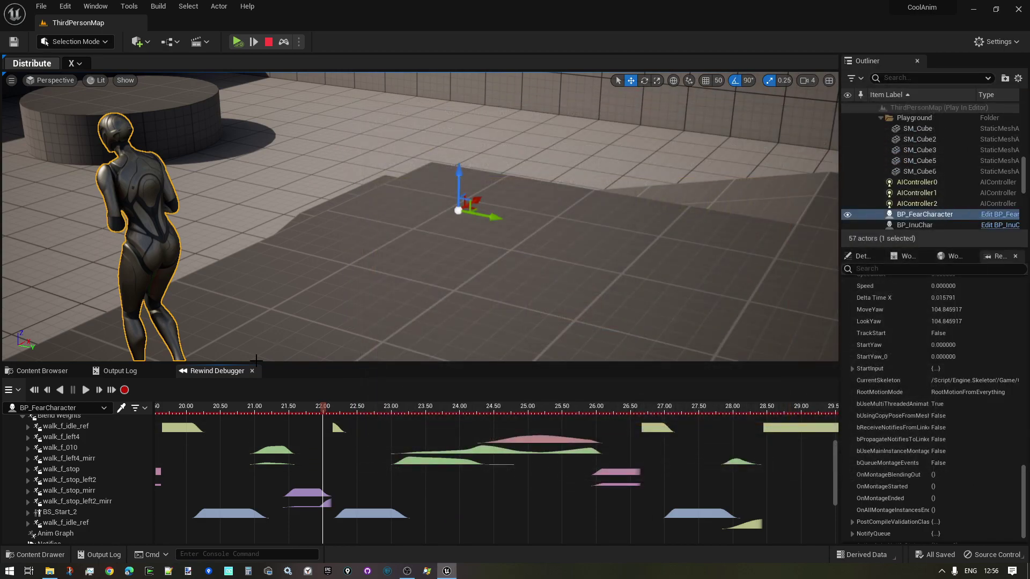
click(251, 372)
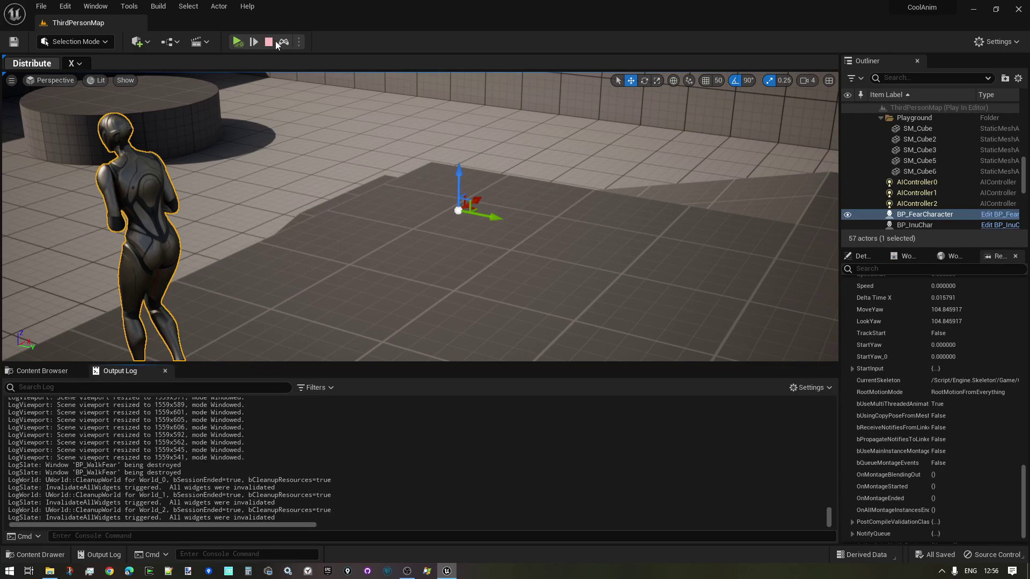
Stop the play session and frame the standing character from behind in the level
click(271, 43)
right_drag(382, 166, 423, 201)
key(Escape)
right_drag(385, 154, 440, 102)
scroll(386, 186, down, 3)
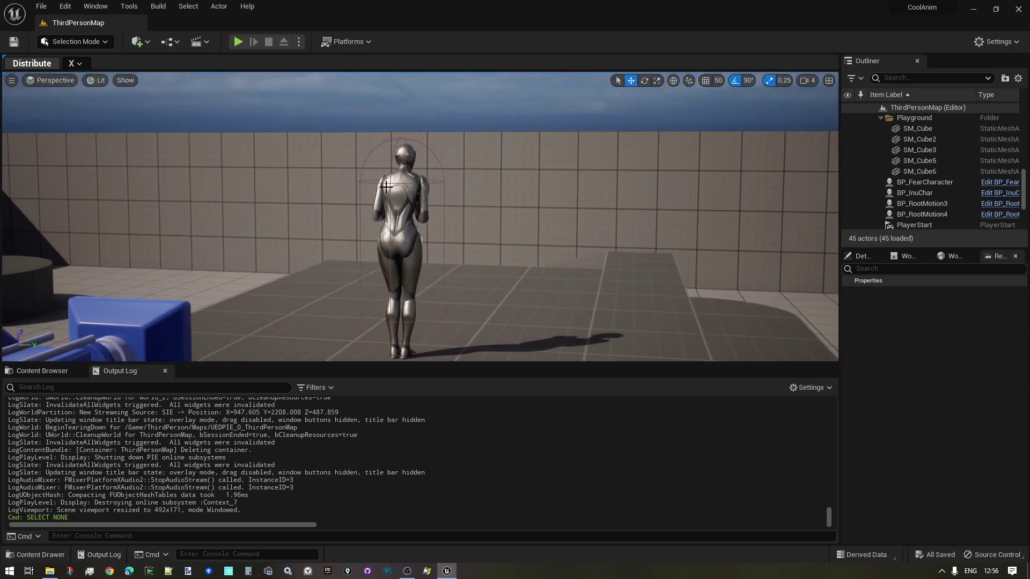
Search the editor plugins for "insi" to check the Animation Insights plugin, and close the plugin list
click(66, 7)
click(110, 171)
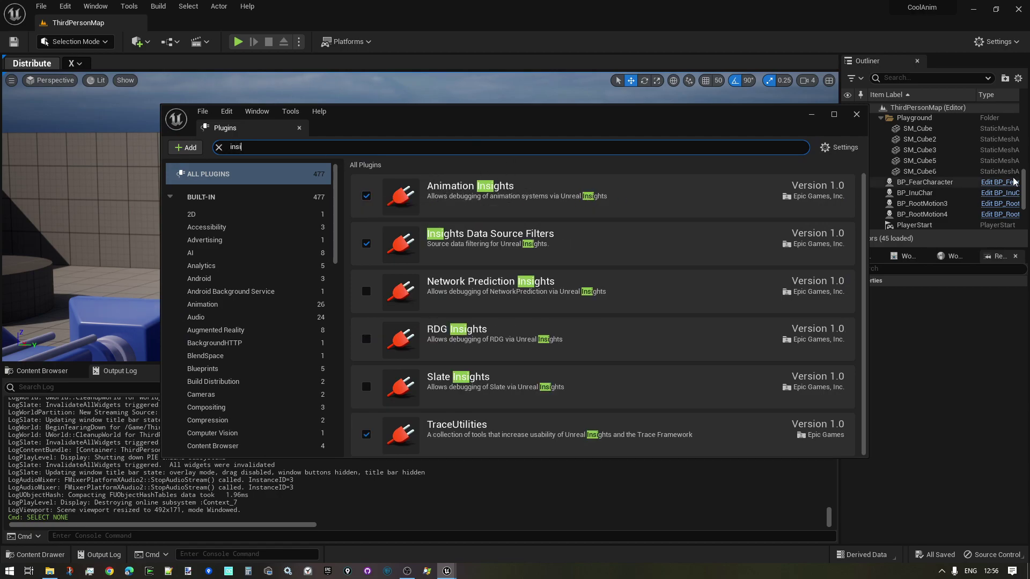
click(856, 115)
Open the Rewind Debugger from the debug tools
right_drag(483, 213, 487, 241)
click(124, 8)
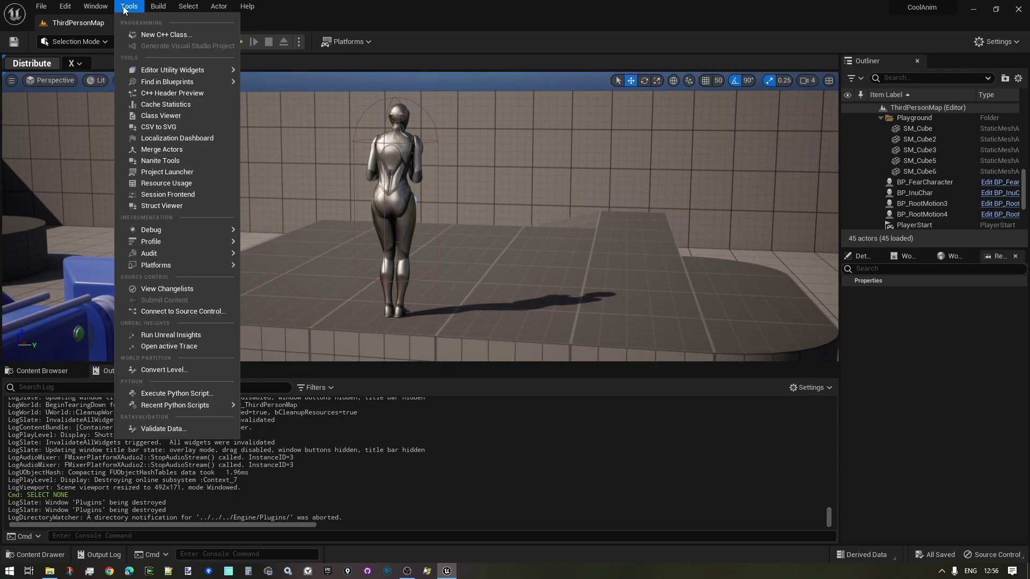
mouse_move(168, 230)
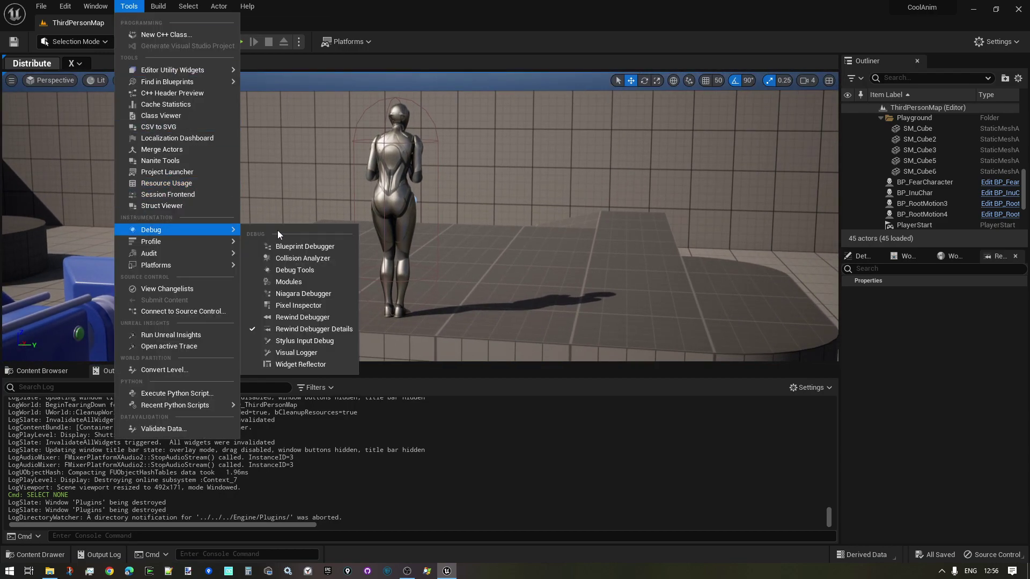
click(300, 318)
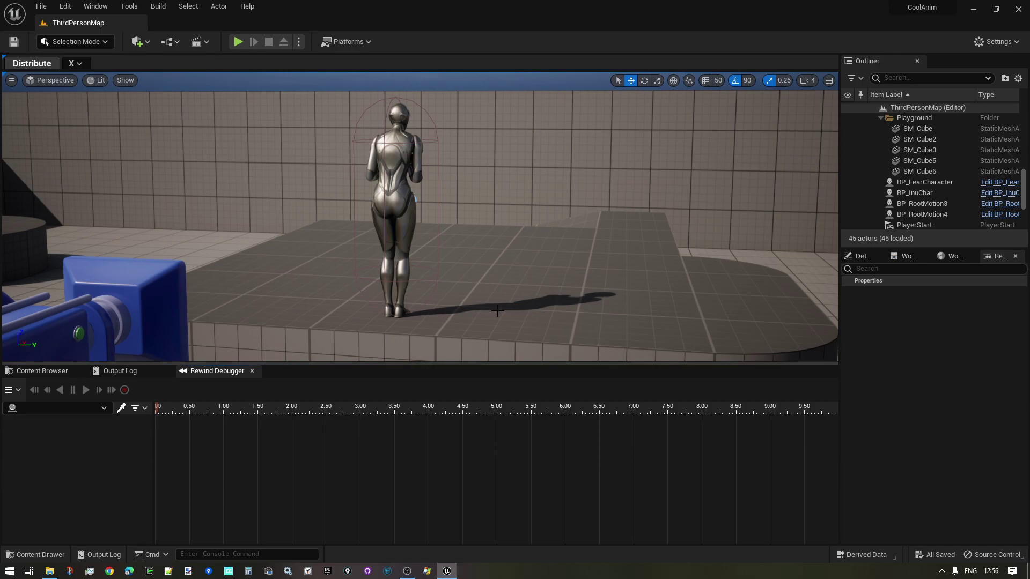
Select the BP_FearCharacter actor in the level
right_drag(497, 310, 497, 301)
right_drag(515, 191, 316, 214)
key(d)
key(s)
right_drag(512, 190, 451, 214)
key(w)
click(424, 180)
Set the selected BP_FearCharacter as the Rewind Debugger's target and look through its animation tracks
right_drag(533, 182, 761, 182)
key(a)
right_drag(577, 321, 509, 317)
click(64, 408)
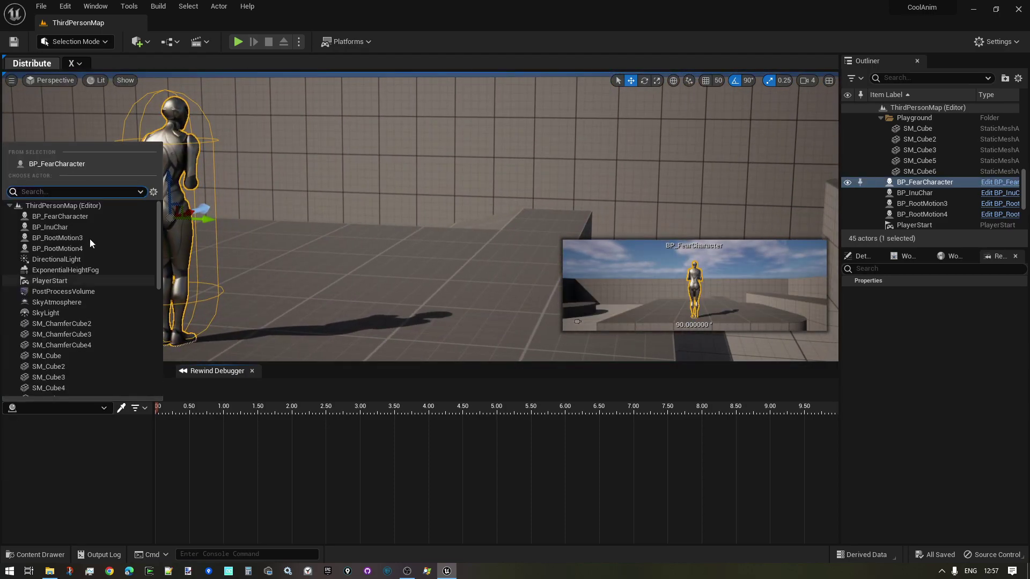
click(72, 162)
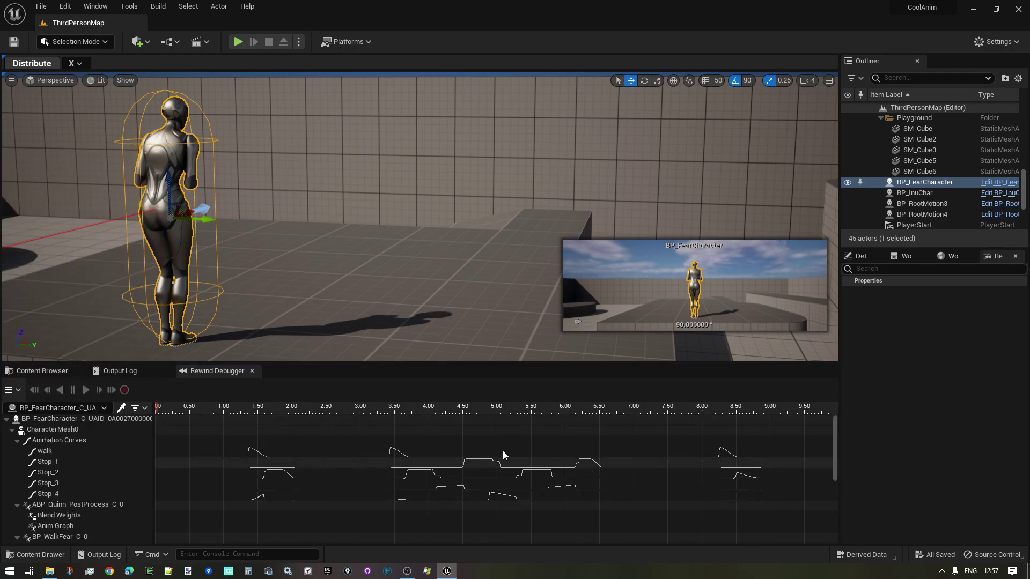
mouse_move(528, 229)
right_down()
mouse_move(509, 252)
mouse_move(526, 248)
right_up()
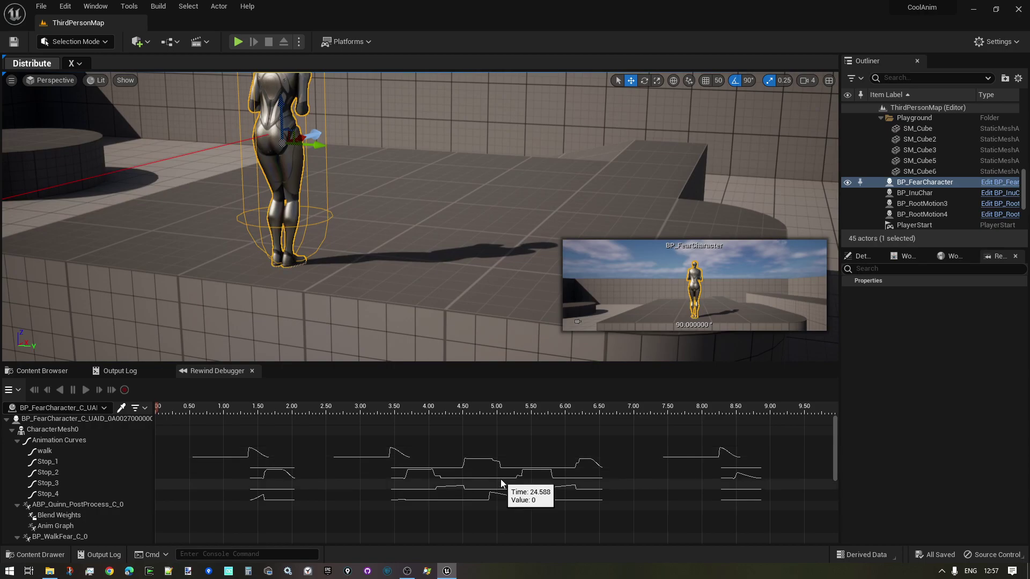
scroll(500, 478, down, 8)
scroll(495, 468, up, 6)
scroll(490, 464, up, 3)
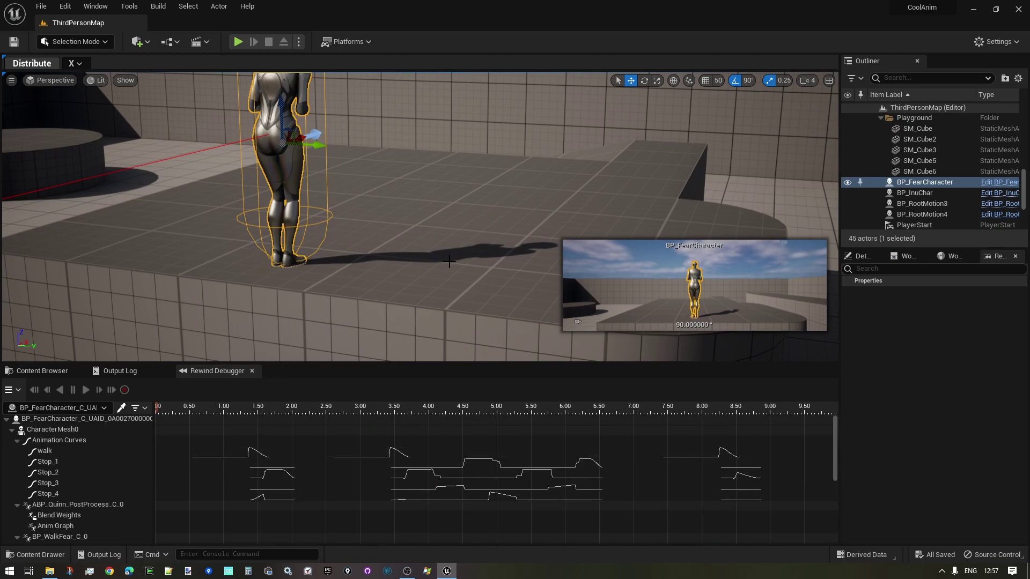
Play the level in the editor and start recording Animation Insights data in the Rewind Debugger
mouse_move(449, 262)
right_down()
mouse_move(429, 242)
mouse_move(443, 244)
mouse_move(444, 266)
right_up()
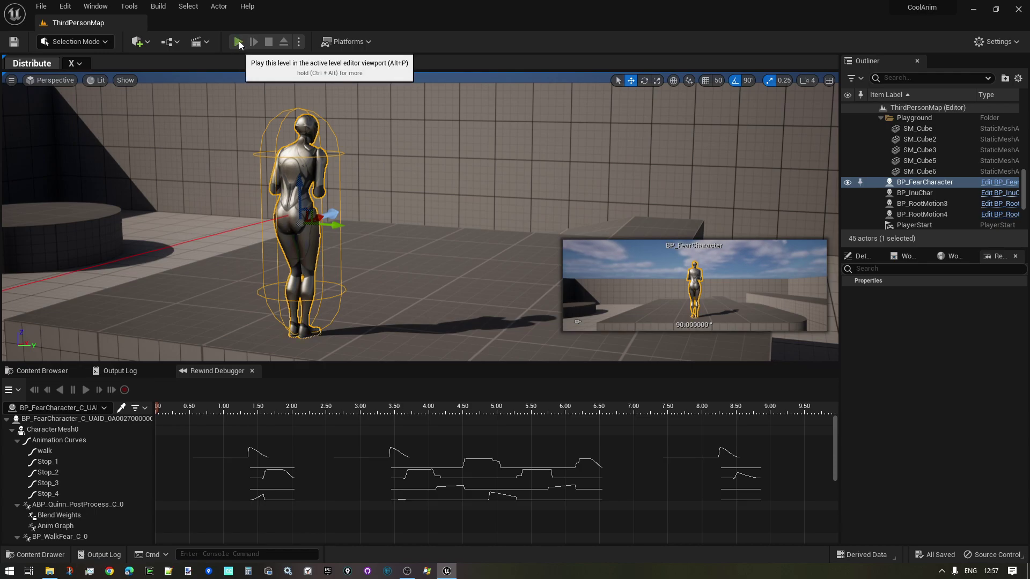
click(239, 42)
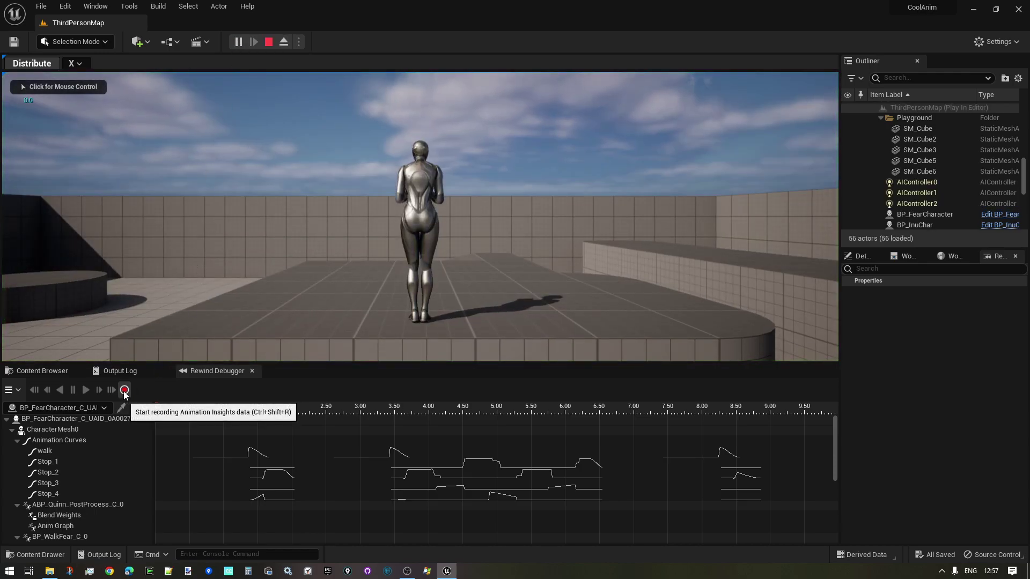
click(125, 390)
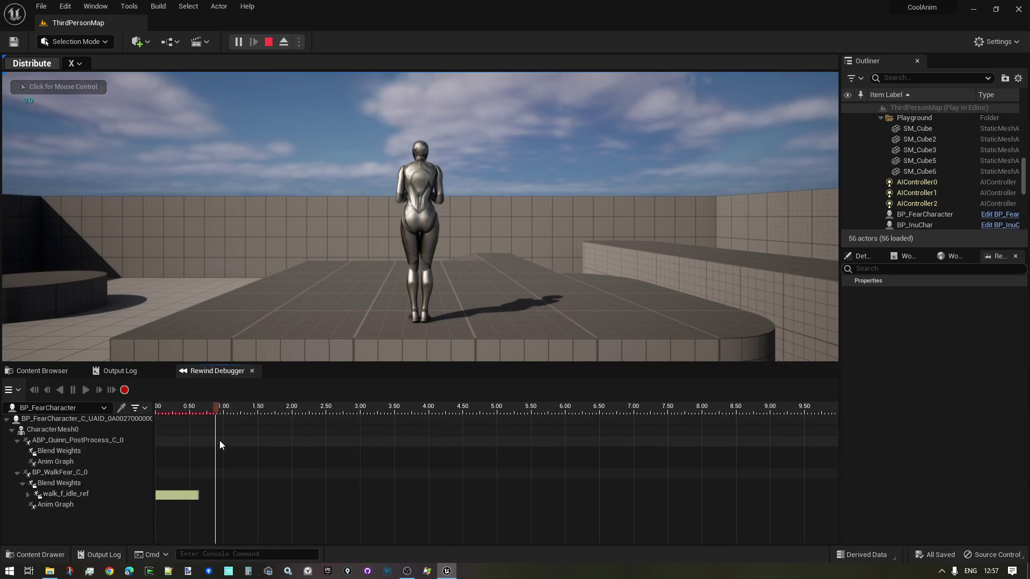
Take control of the character in the running game and walk it around with turns and stops to record its walk animations
click(299, 252)
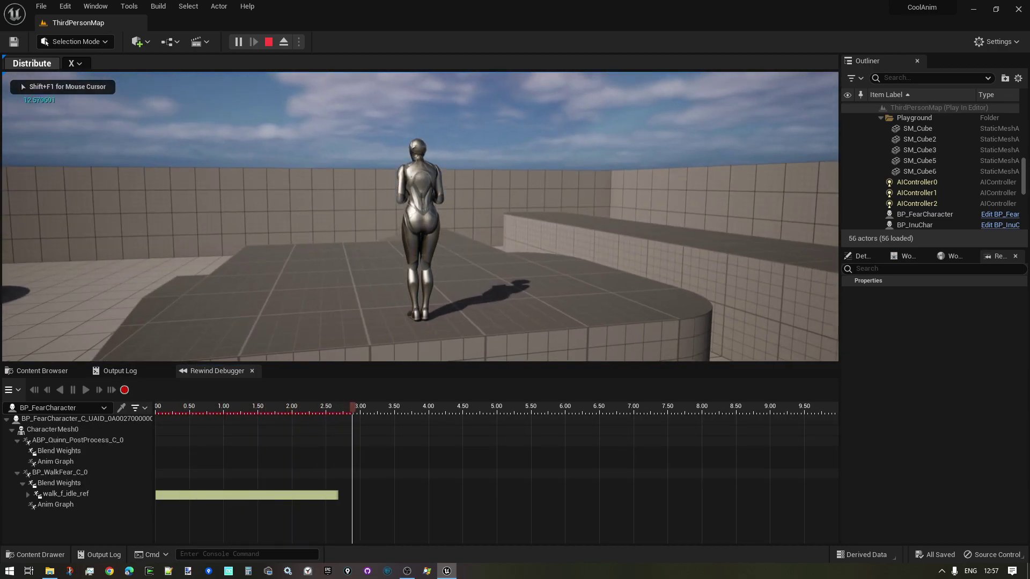
key(w)
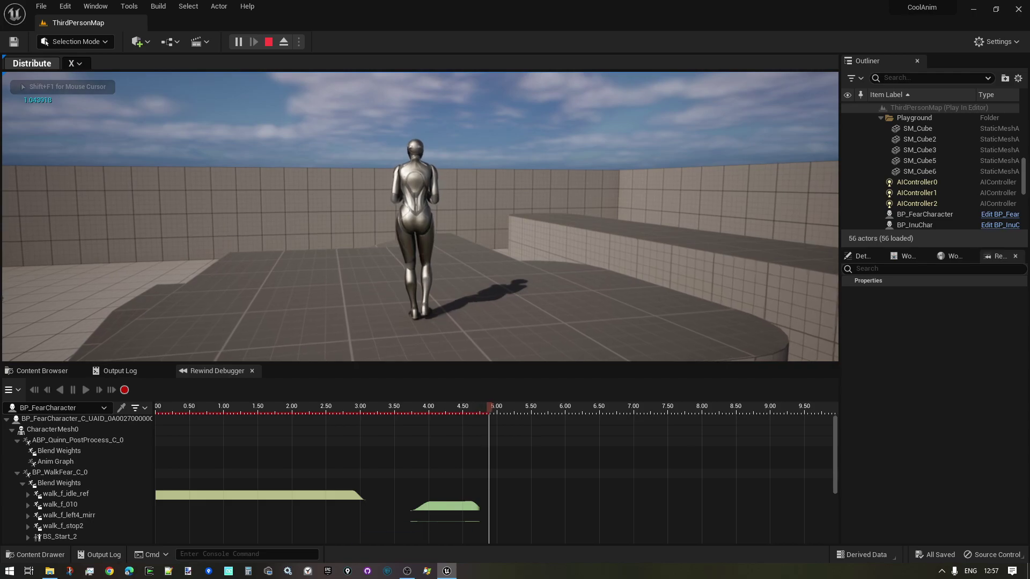
key(a)
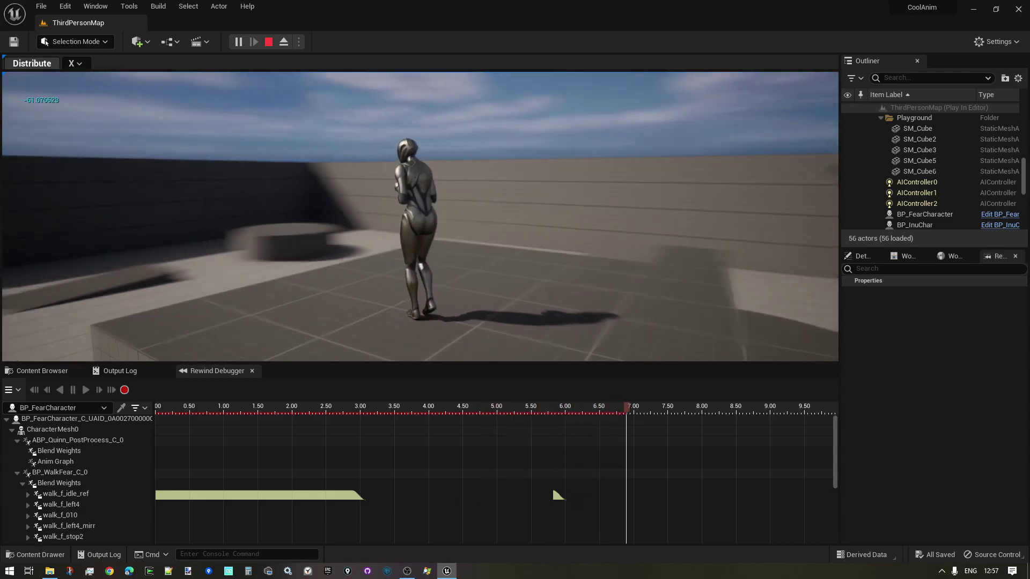
key(w)
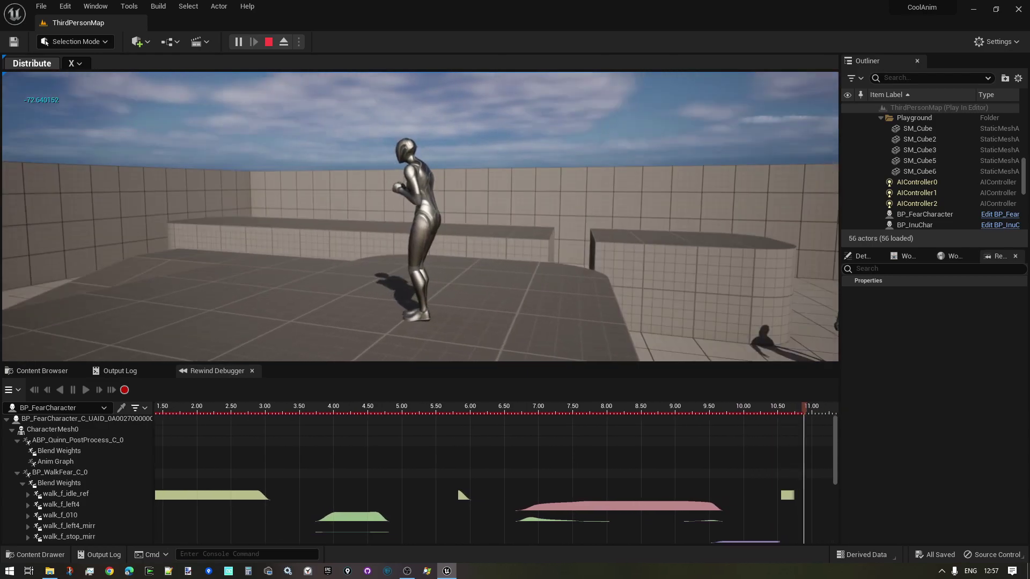
key(w)
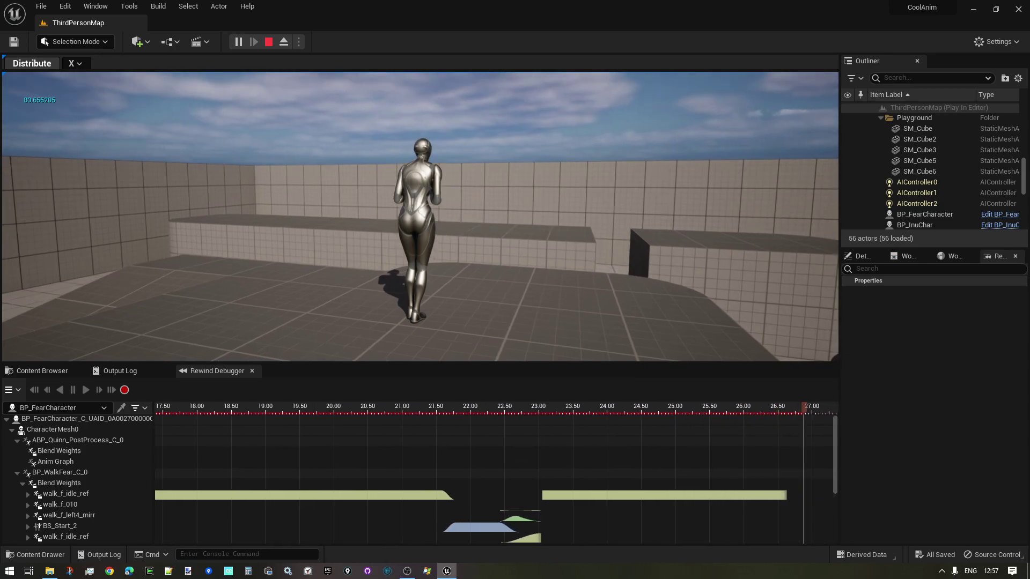
Release the mouse from the game, pause the simulation and eject from the player character
key(shift+F1)
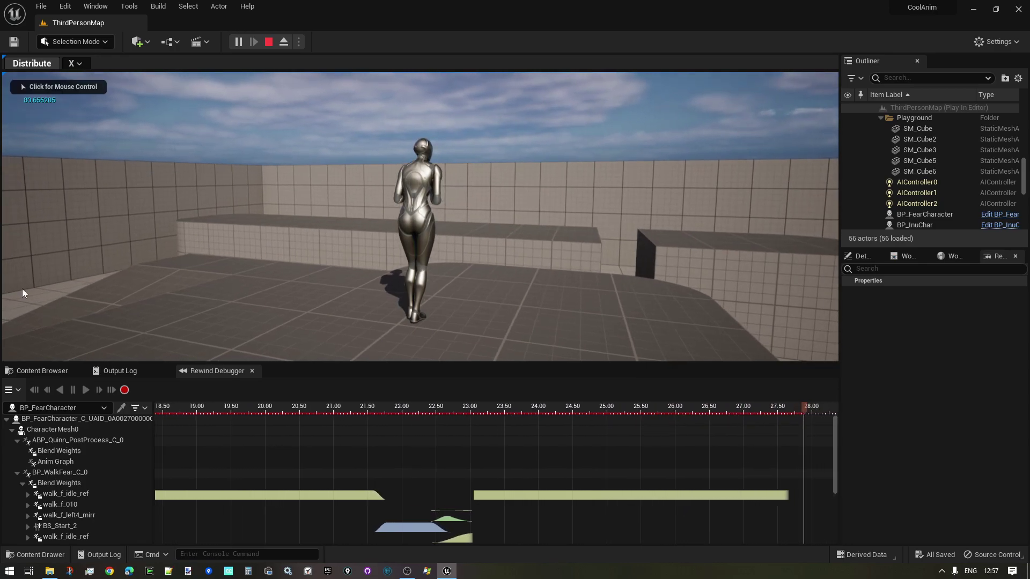
click(238, 42)
click(284, 42)
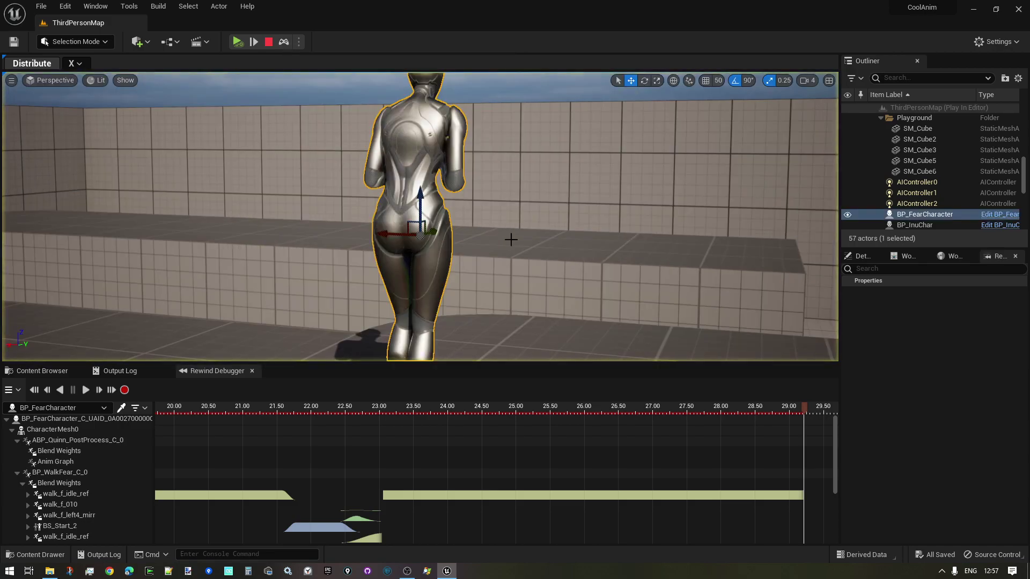
Scrub the recording back to about 9.75 s and look through the blend weight, notify and animation curve tracks
drag(805, 407, 391, 437)
right_drag(482, 444, 693, 447)
scroll(544, 471, down, 6)
scroll(547, 467, up, 5)
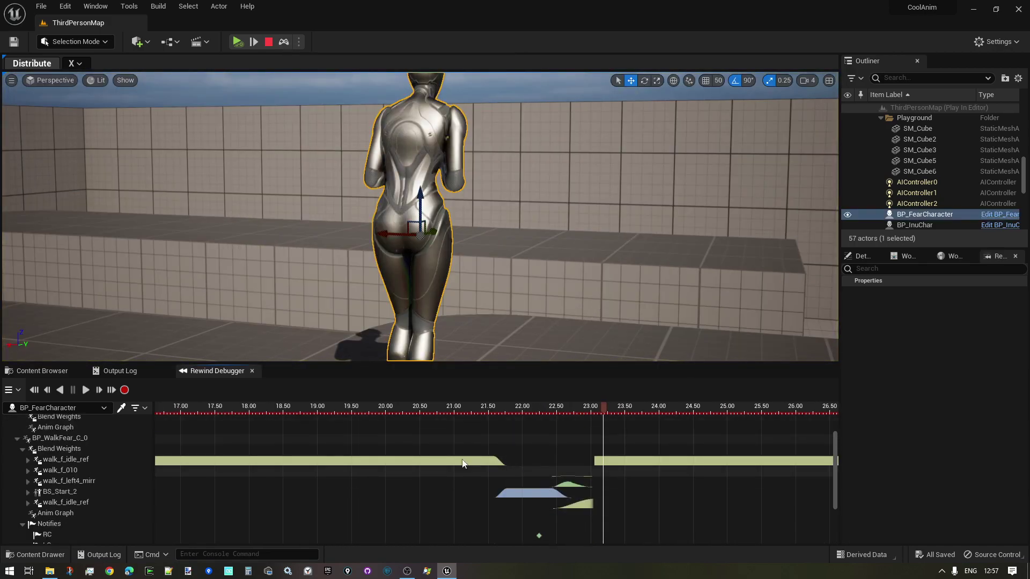
right_drag(455, 466, 742, 469)
scroll(453, 468, down, 3)
right_drag(407, 468, 589, 456)
drag(657, 407, 170, 409)
right_drag(288, 470, 586, 499)
scroll(586, 503, down, 2)
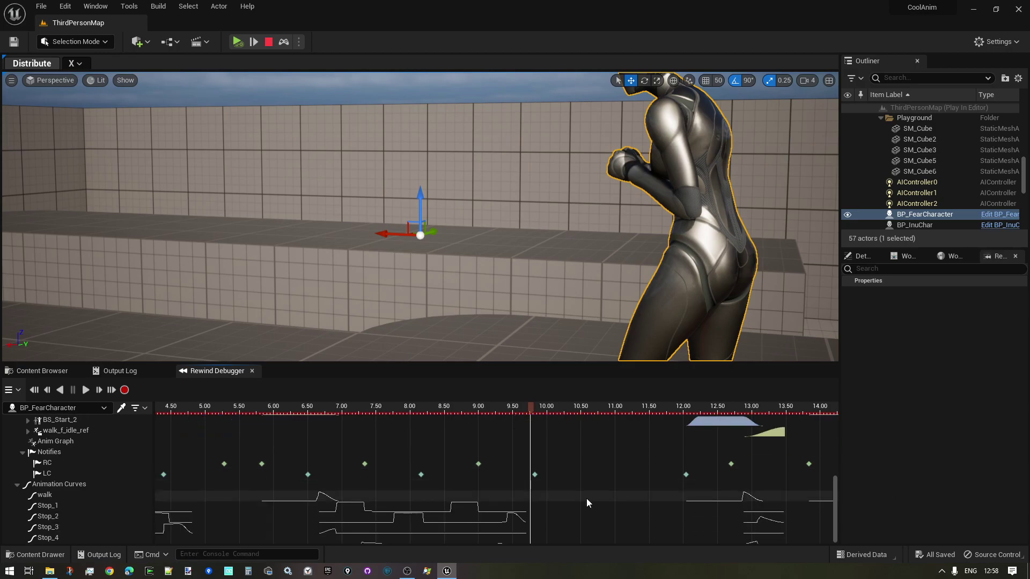
scroll(555, 495, up, 5)
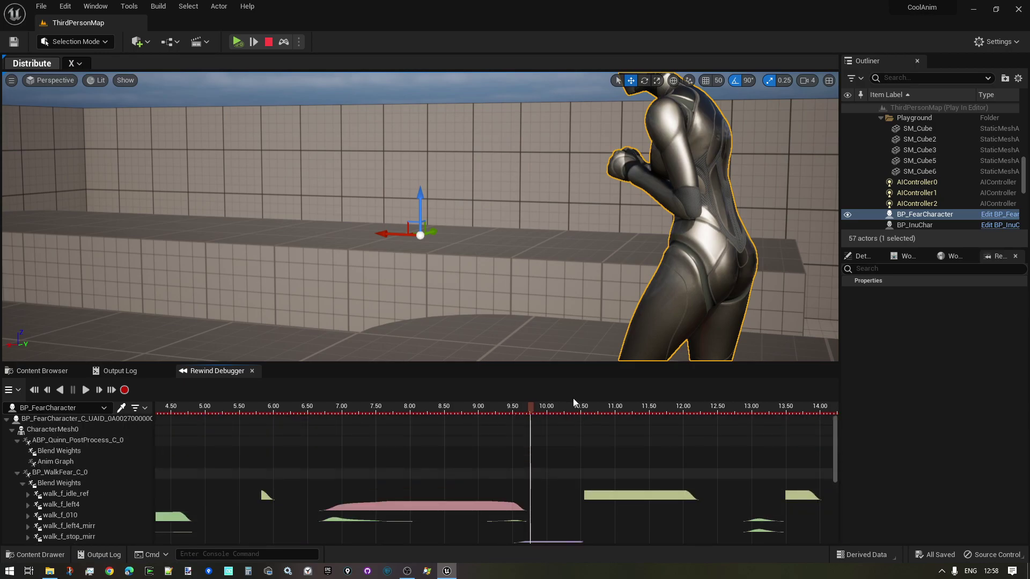
Scrub the recording to about 8.7 s and examine the character's pose against its blend weights, notifies and animation curves
drag(503, 407, 631, 407)
scroll(527, 302, down, 3)
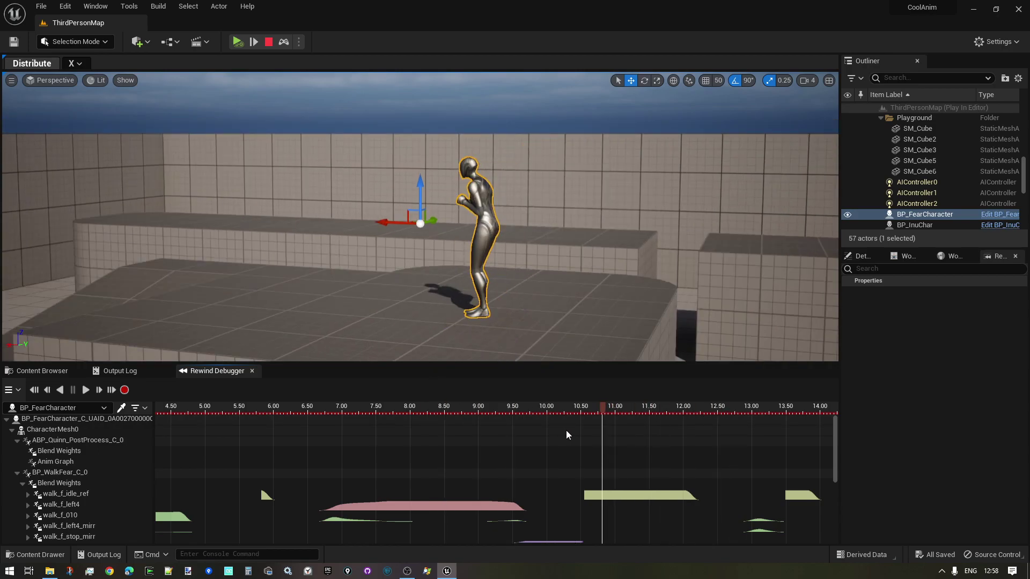
drag(563, 430, 458, 443)
scroll(496, 471, down, 4)
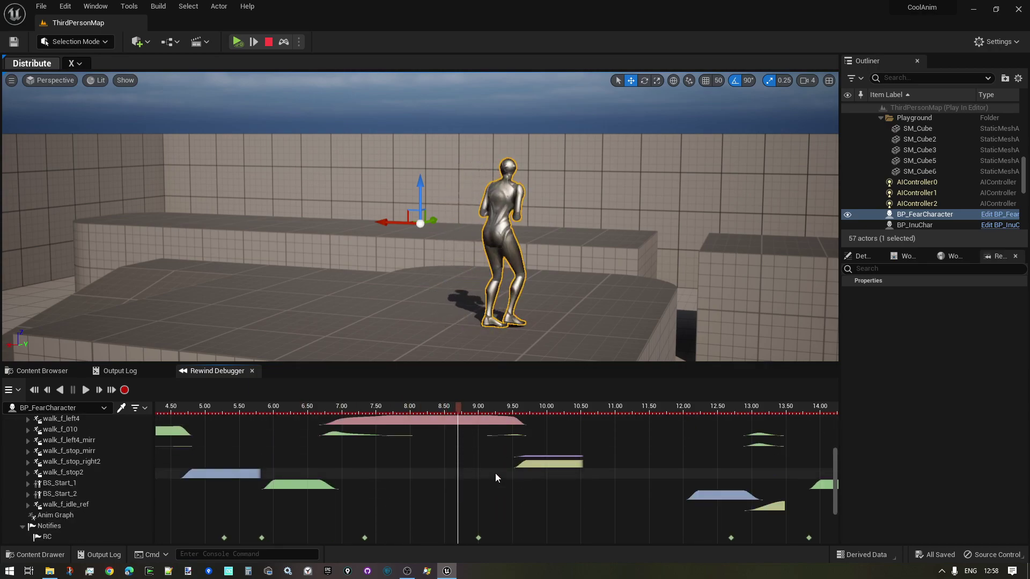
scroll(491, 475, down, 3)
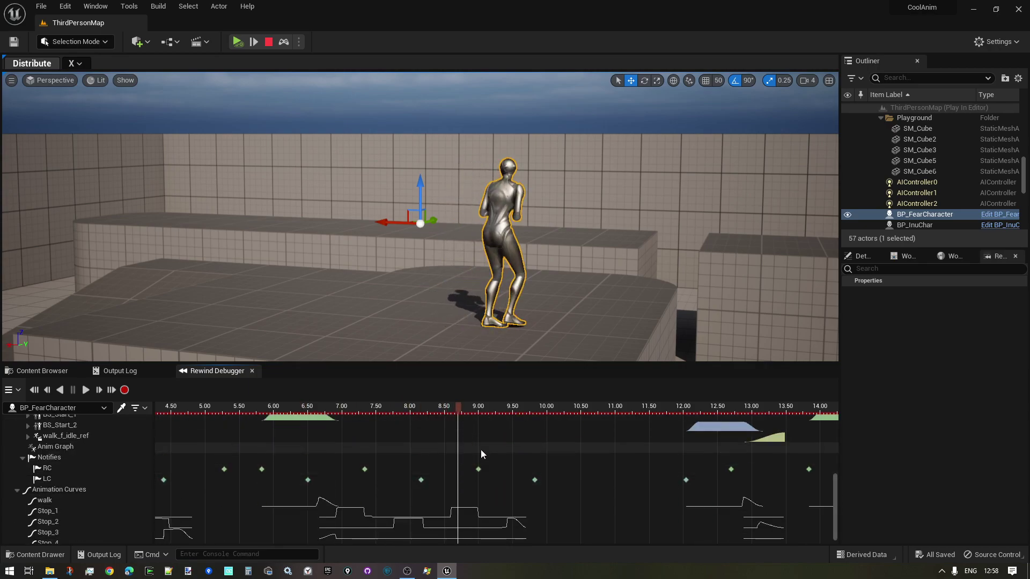
scroll(468, 458, up, 7)
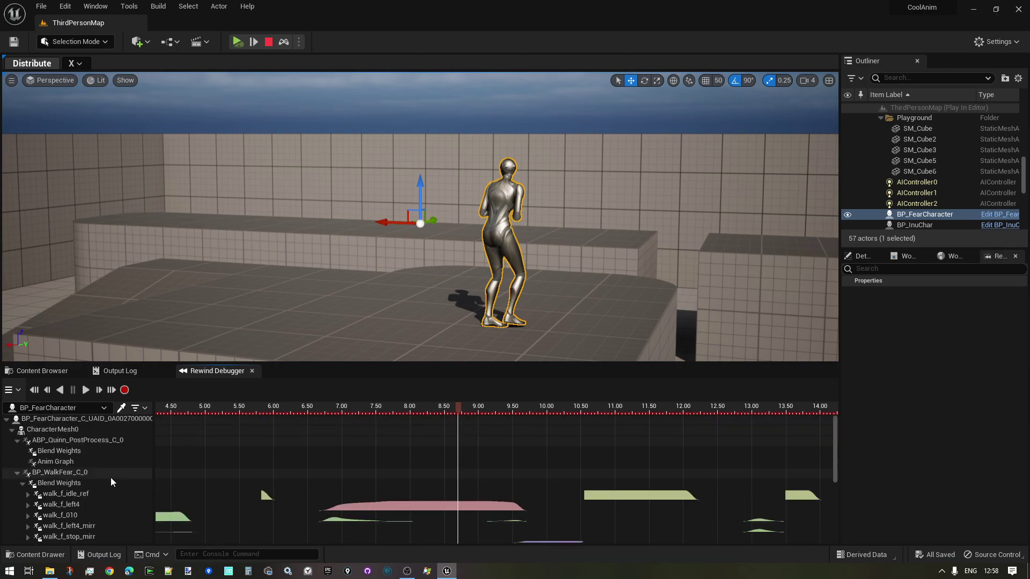
scroll(54, 458, down, 2)
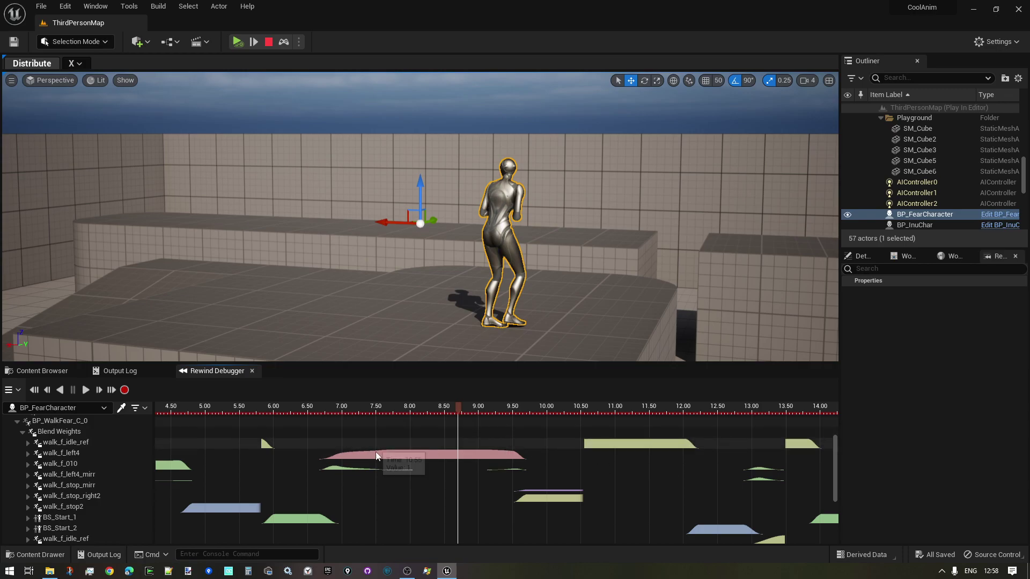
Expand the walk_f_left4 track under the BP_WalkFear_C_0 blend weights and show its animation sequence properties
click(84, 465)
click(62, 453)
click(62, 474)
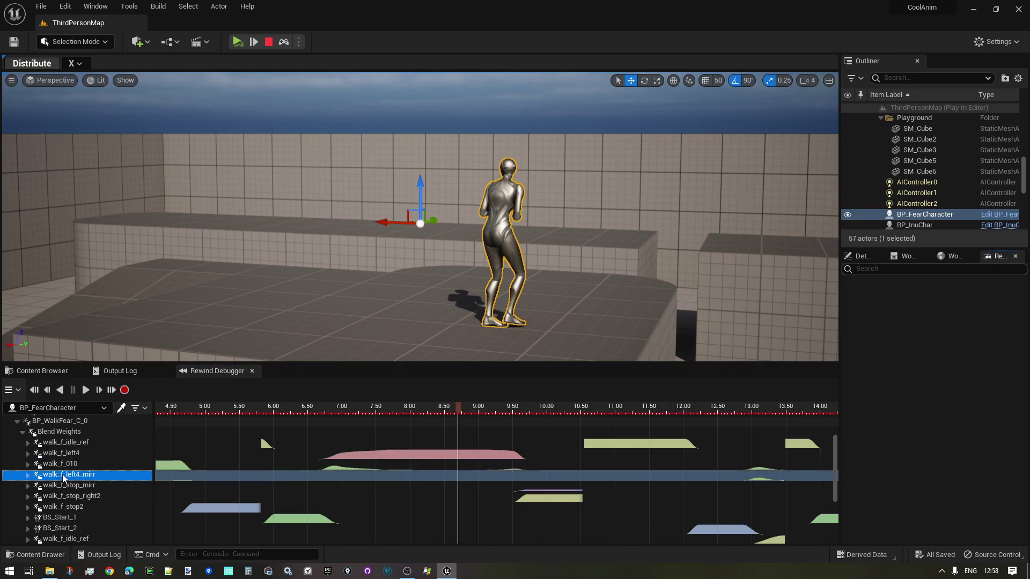
click(28, 454)
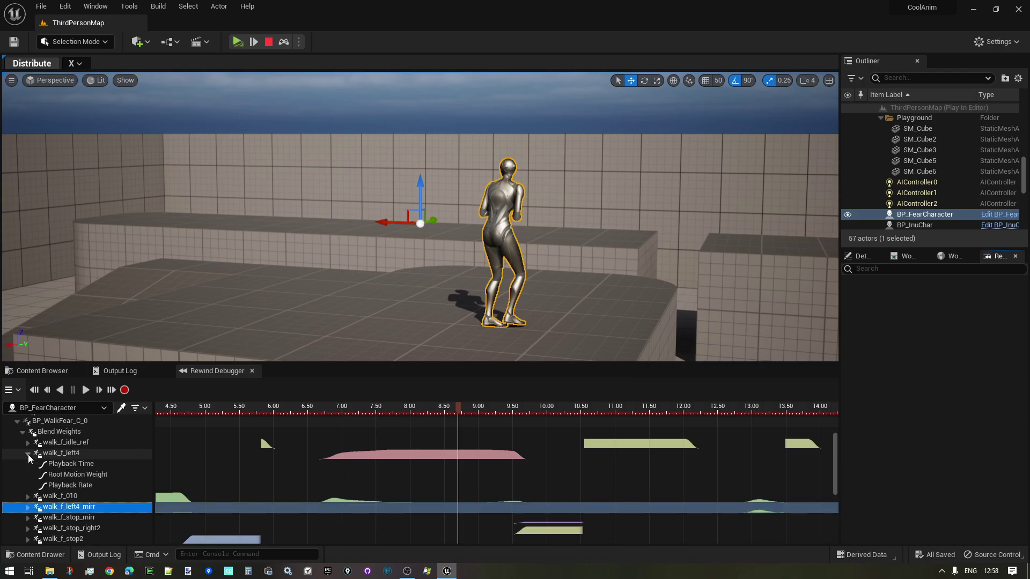
click(67, 464)
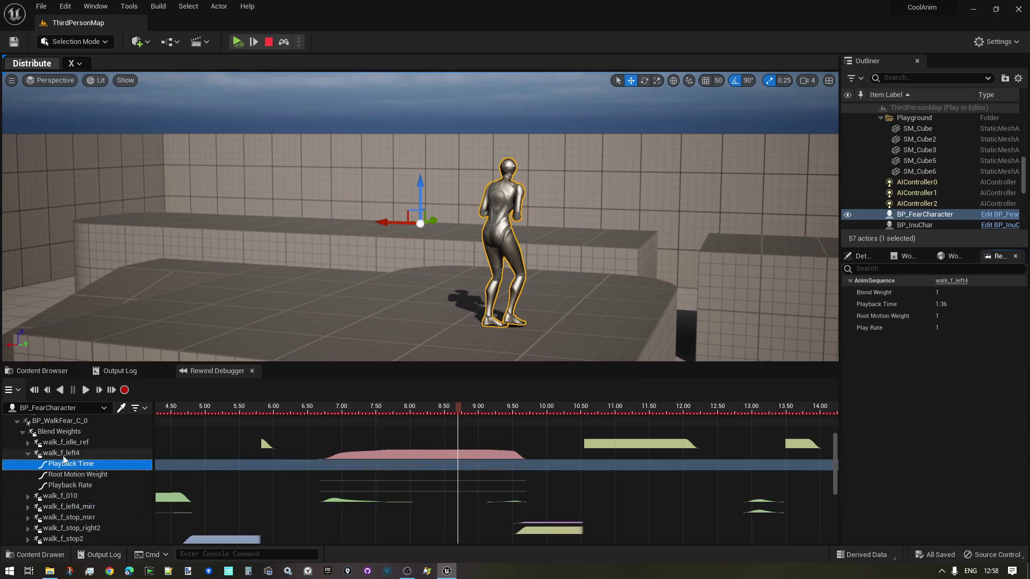
click(120, 455)
Examine the Playback Time, Playback Rate and Root Motion Weight curves of walk_f_left4
mouse_move(325, 468)
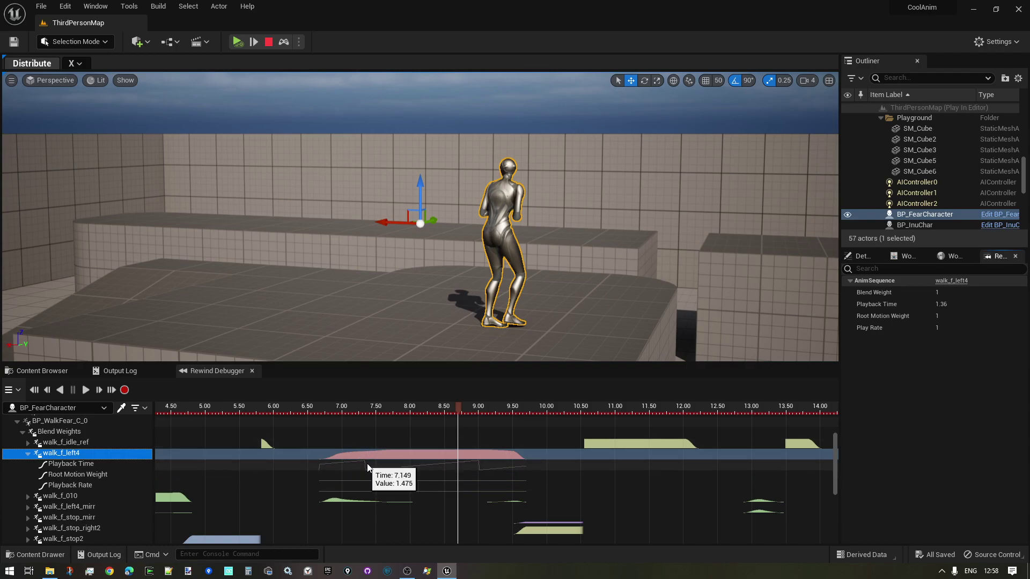
mouse_move(490, 469)
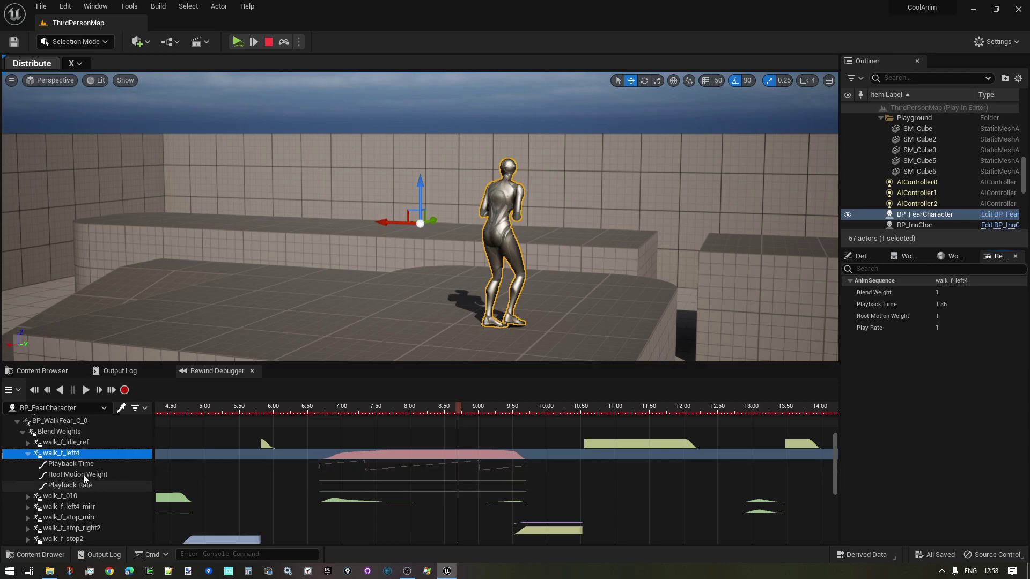
click(72, 485)
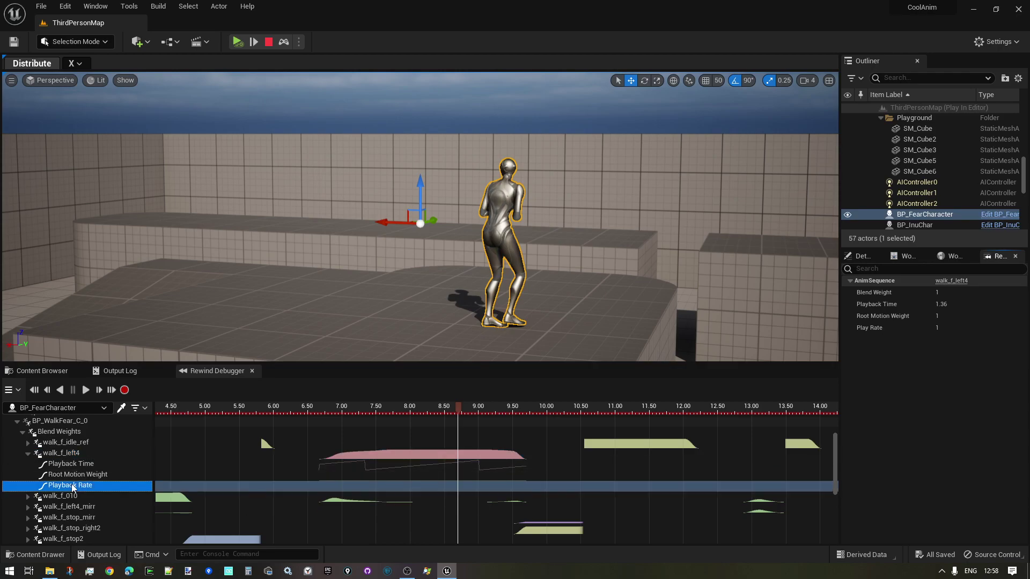
click(109, 475)
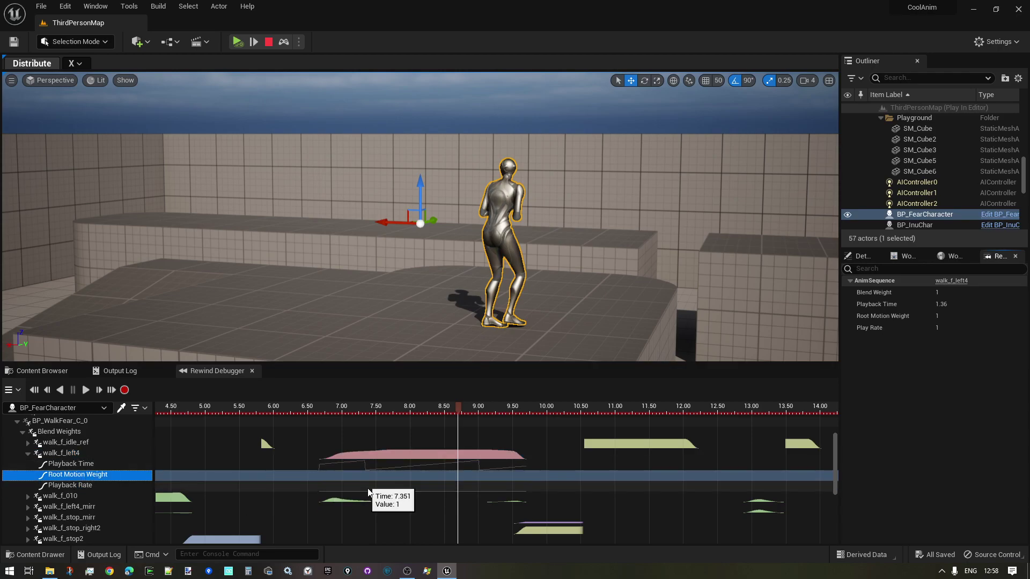
Expand the BS_Start_1 blend space track and check its blend weight along the timeline
scroll(59, 498, down, 3)
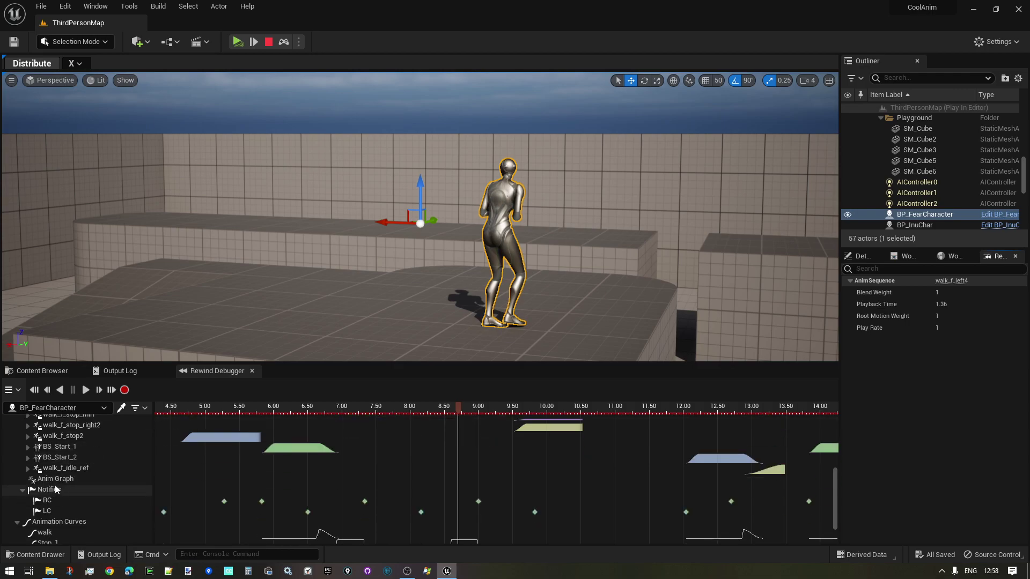
scroll(56, 487, up, 1)
click(33, 465)
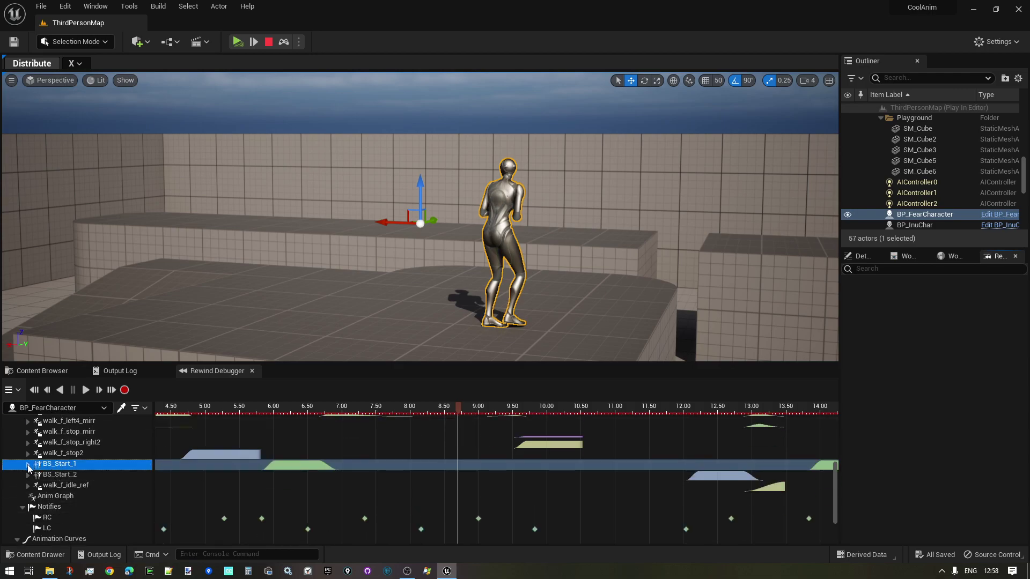
click(28, 464)
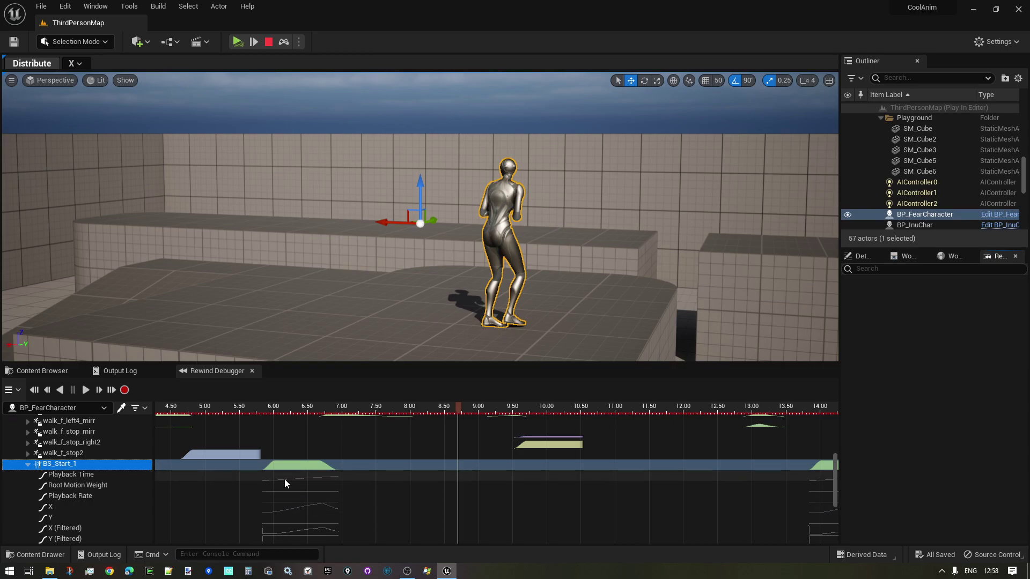
mouse_move(289, 463)
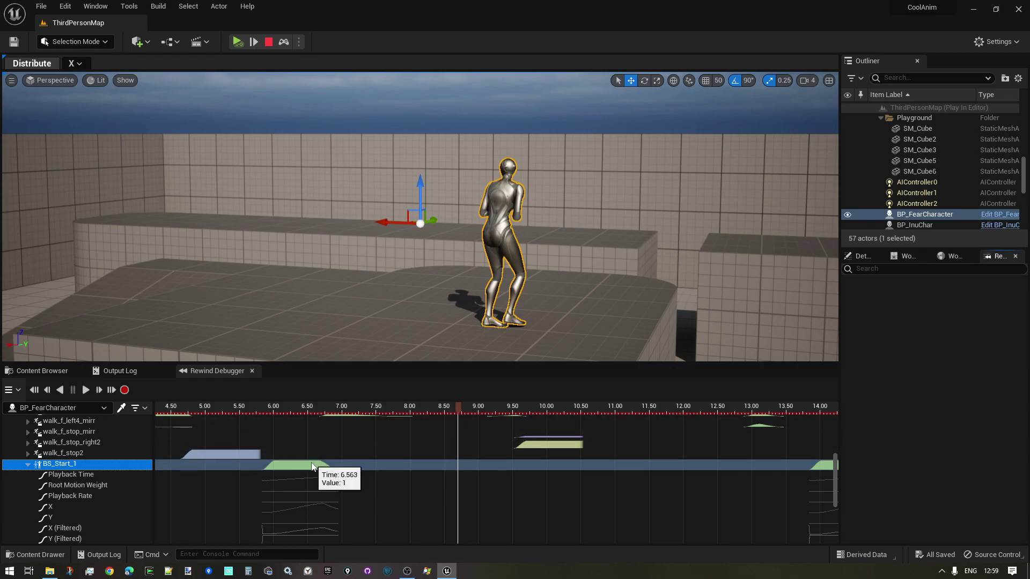
Examine the Playback Time, Playback Rate, X, Y, X (Filtered) and Y (Filtered) curves of BS_Start_1
click(79, 475)
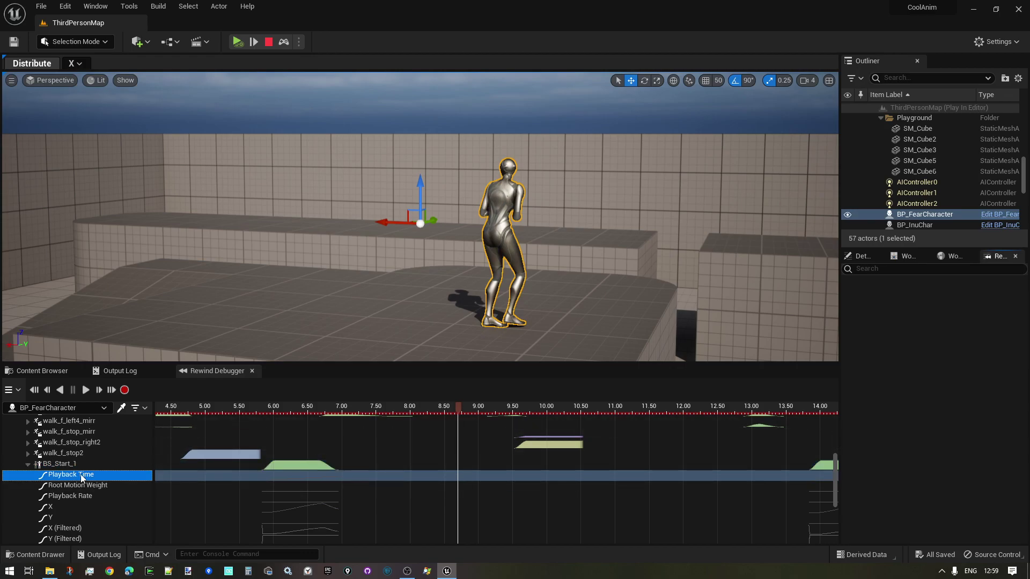
scroll(78, 504, down, 1)
click(60, 491)
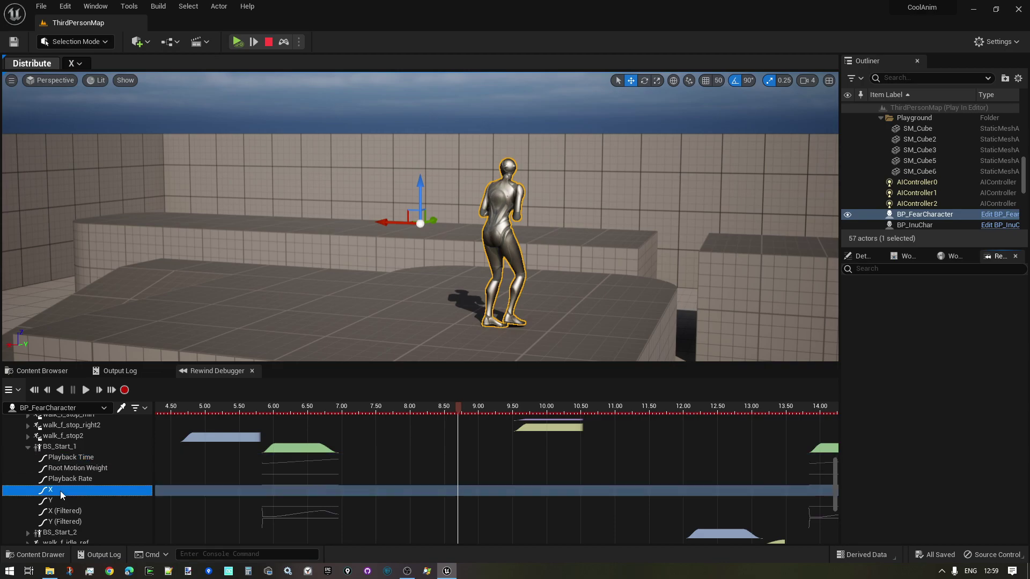
click(63, 478)
click(64, 492)
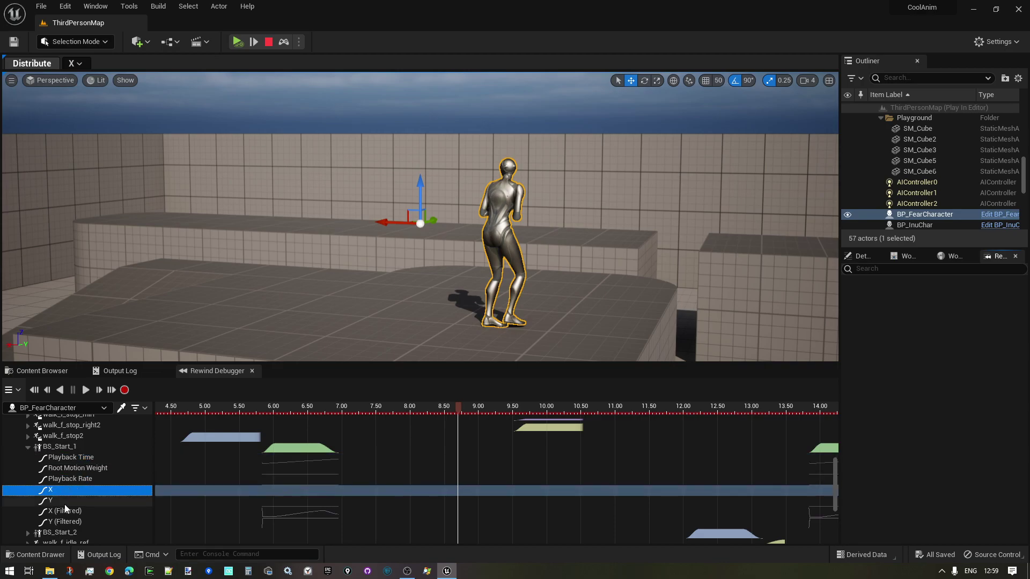
click(66, 500)
click(71, 511)
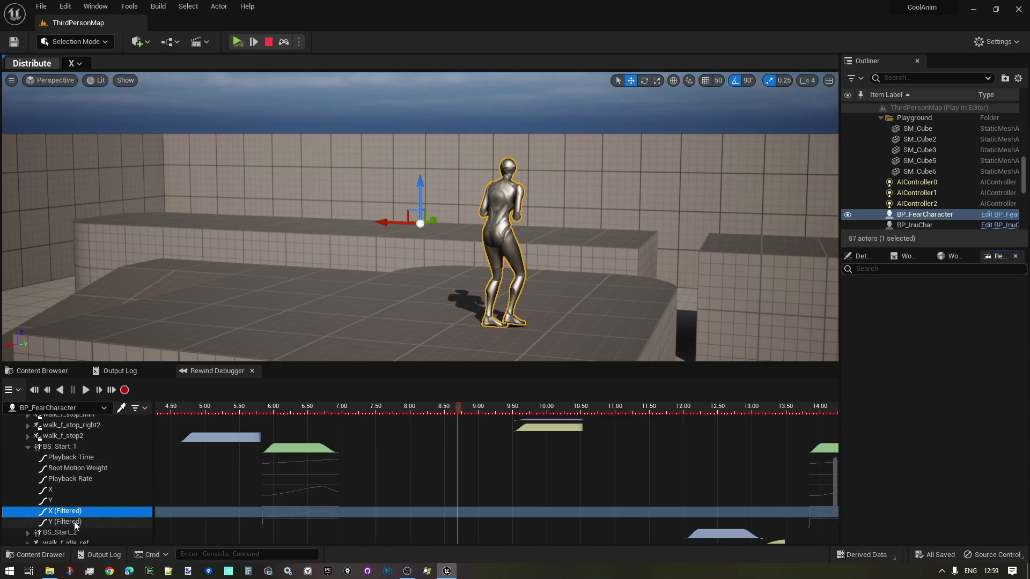
click(75, 523)
click(70, 493)
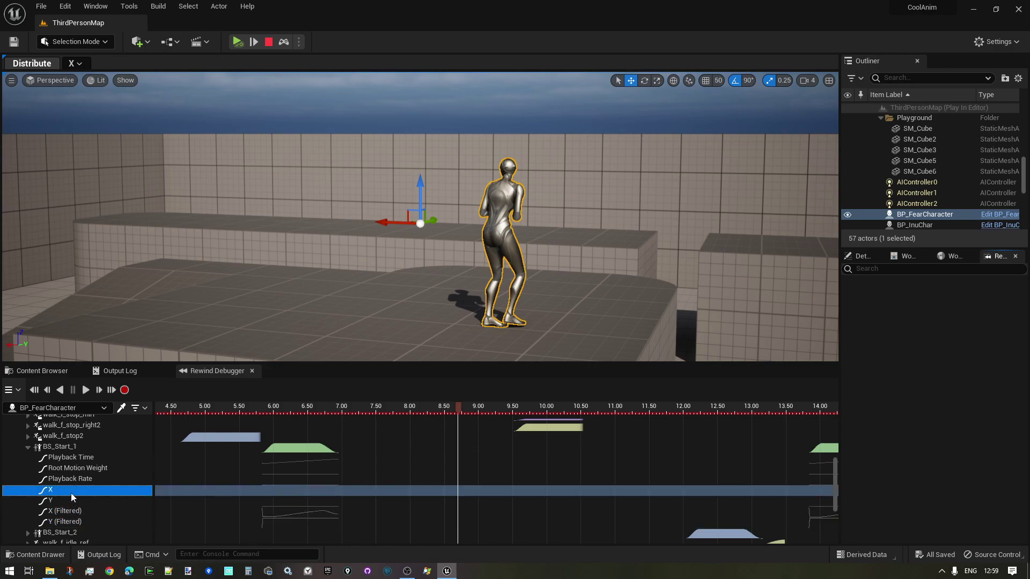
scroll(349, 485, down, 1)
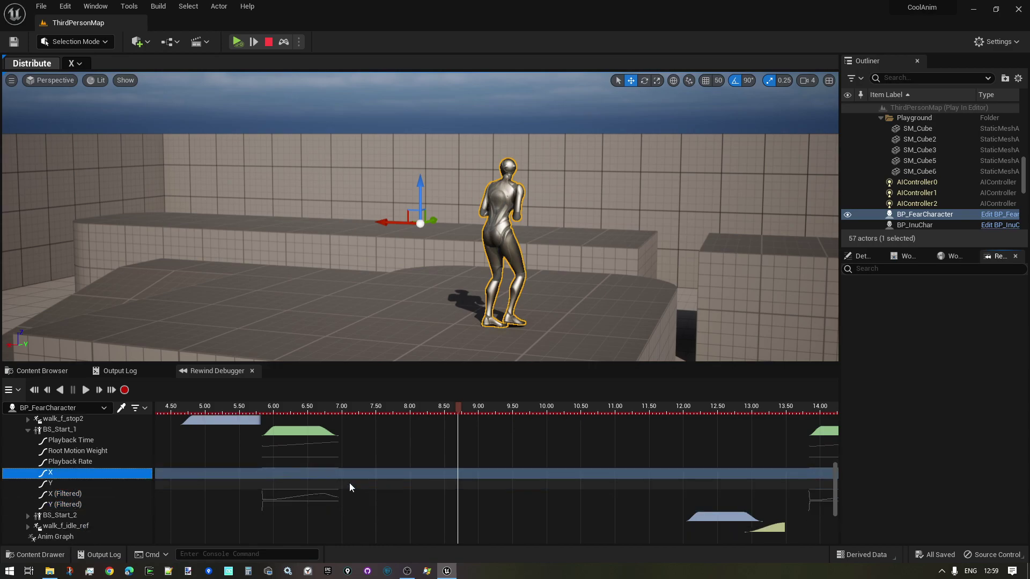
click(69, 493)
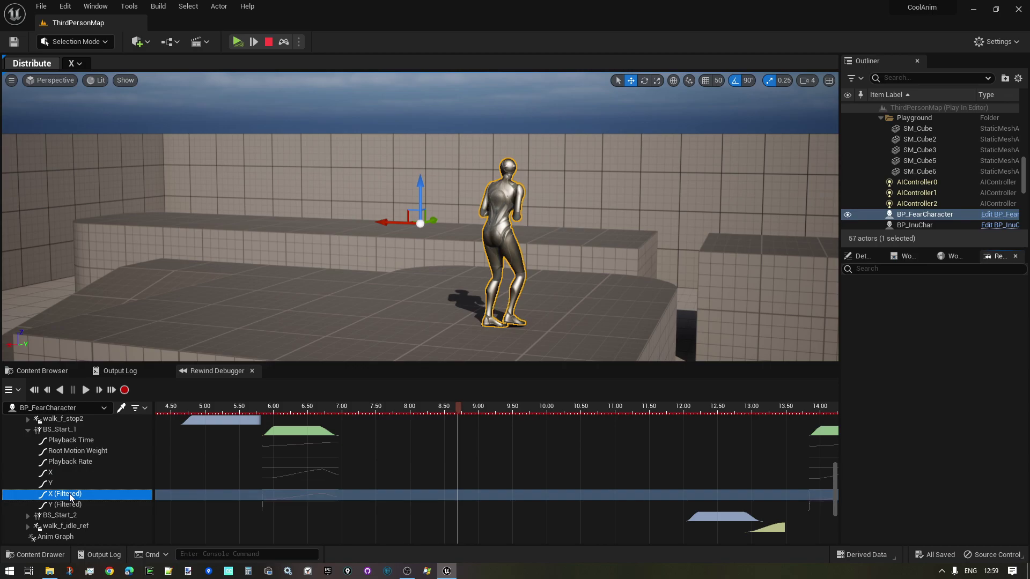
click(71, 473)
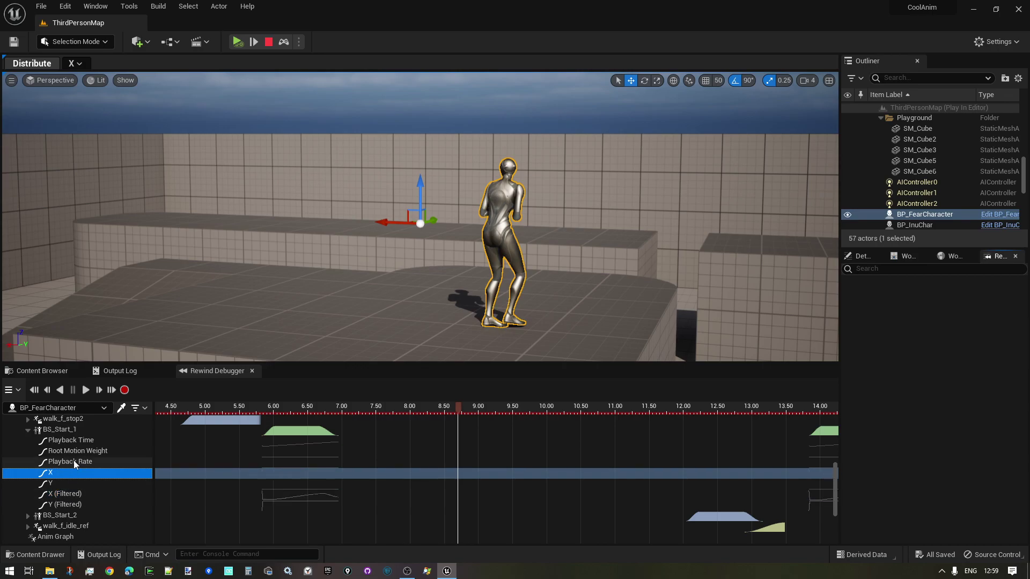
click(73, 461)
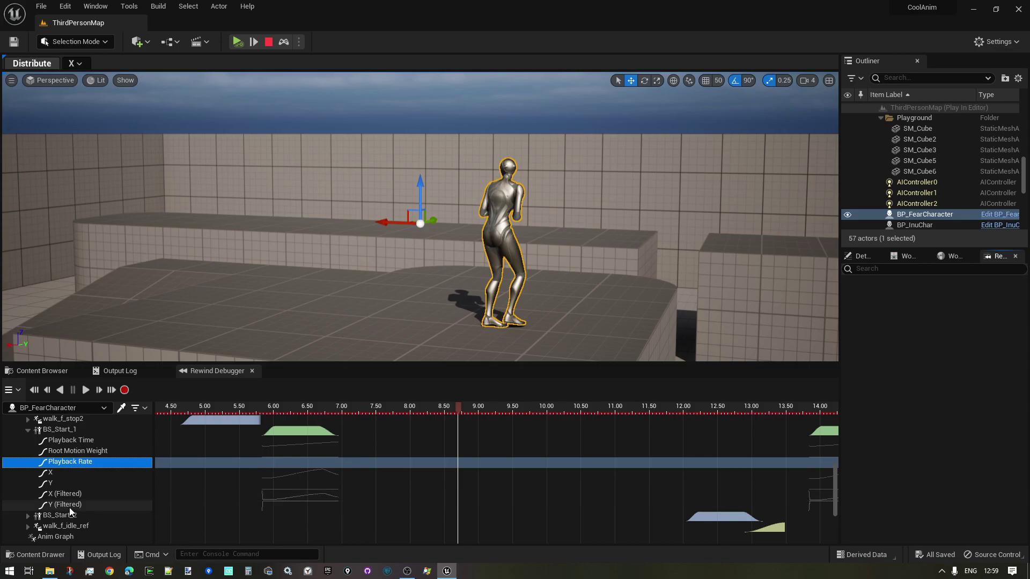
Examine the RC and LC notify tracks by scrubbing between the LC notify near 8.2 and the RC notify near 9.0
scroll(69, 508, down, 3)
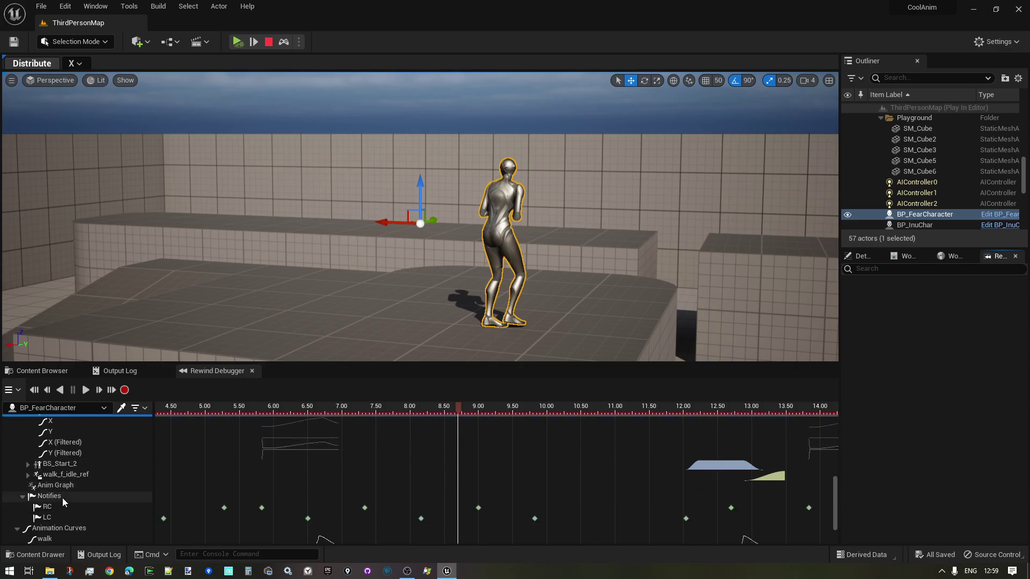
click(56, 506)
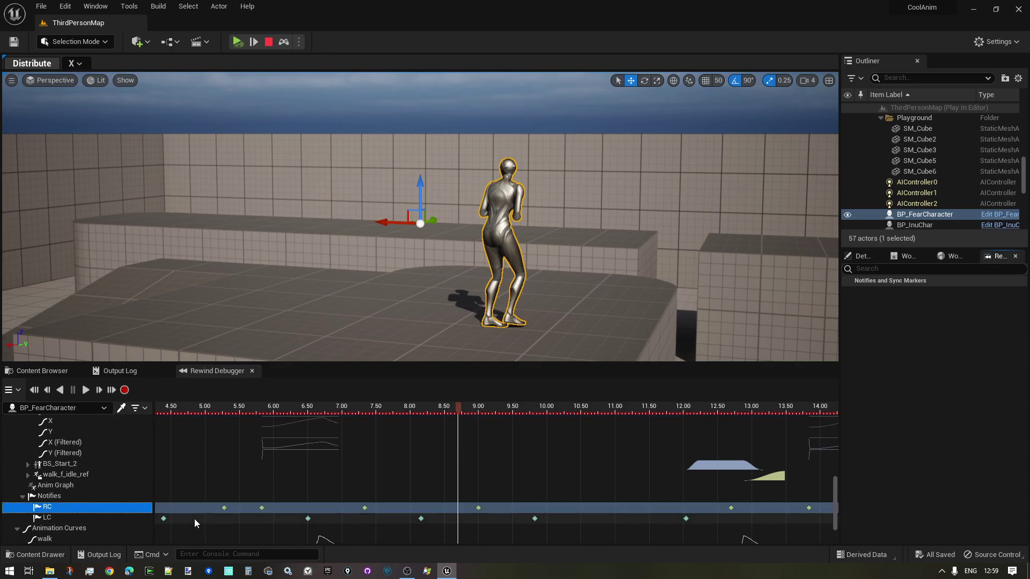
scroll(197, 517, down, 2)
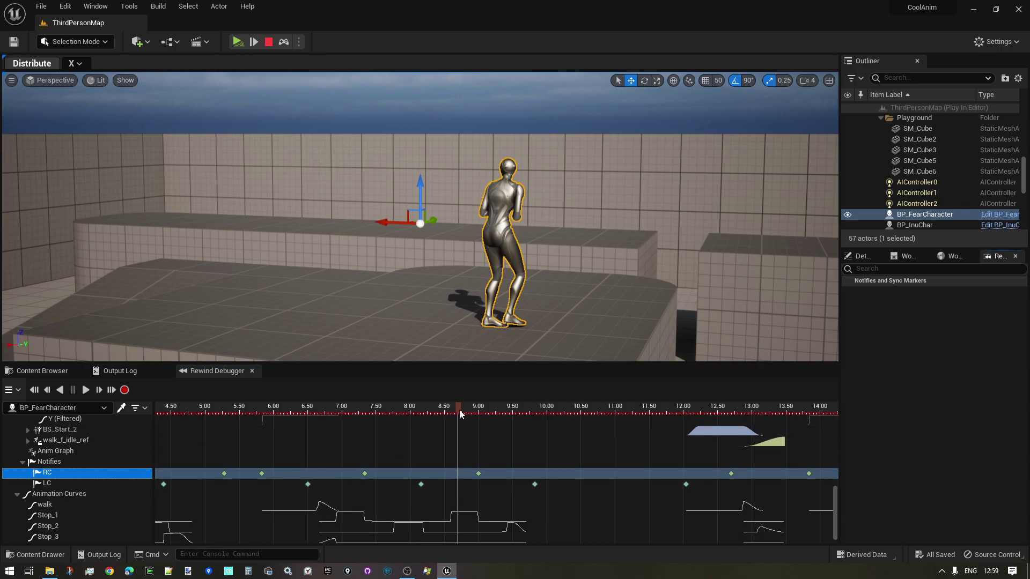
mouse_move(420, 426)
mouse_down()
mouse_move(292, 427)
mouse_move(422, 443)
mouse_up()
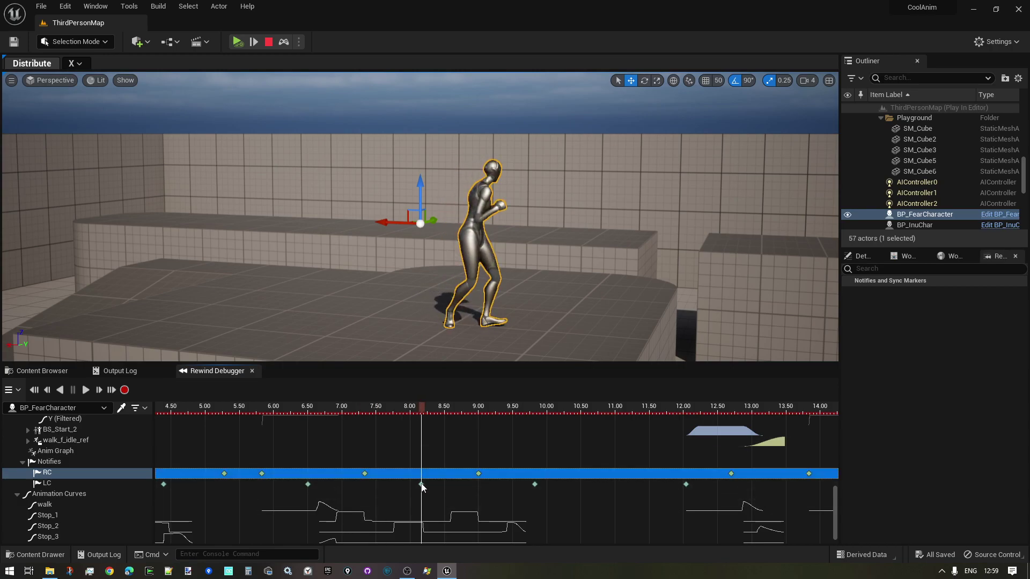
drag(423, 411, 474, 417)
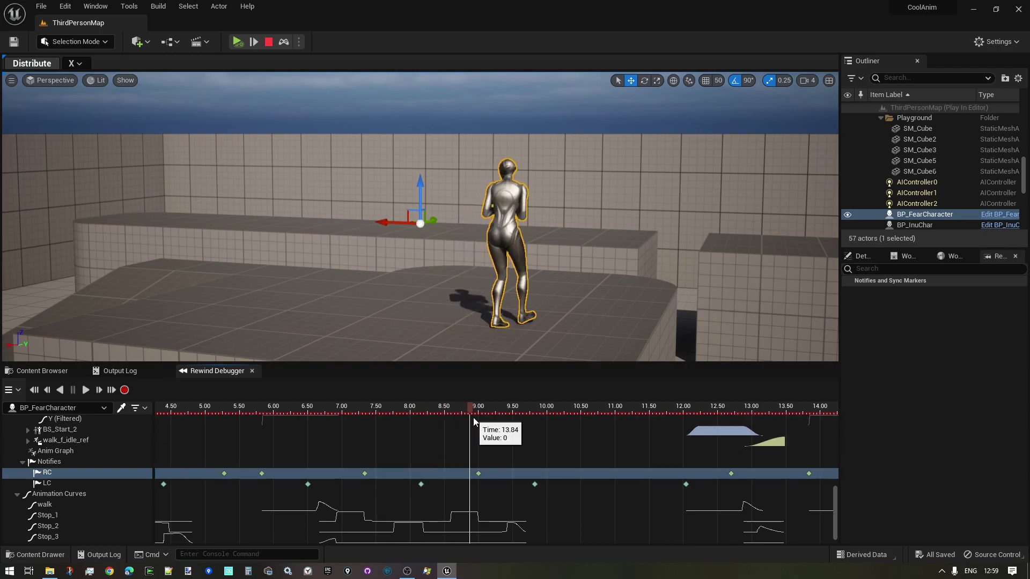
Enlarge the Rewind Debugger area and scrub to about 8.1 while examining the walk and Stop animation curves
scroll(406, 507, down, 1)
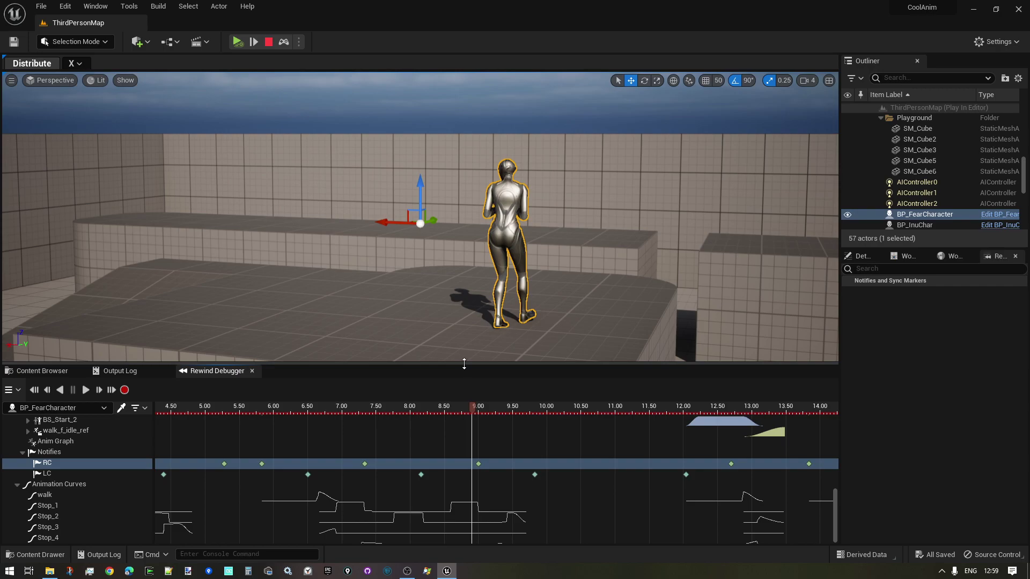
drag(462, 365, 464, 342)
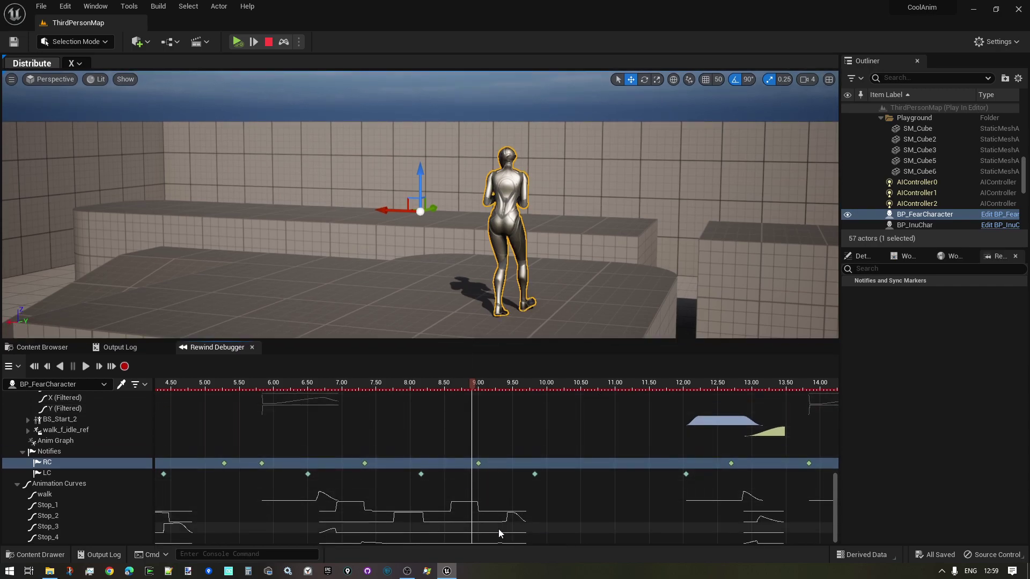
mouse_move(330, 498)
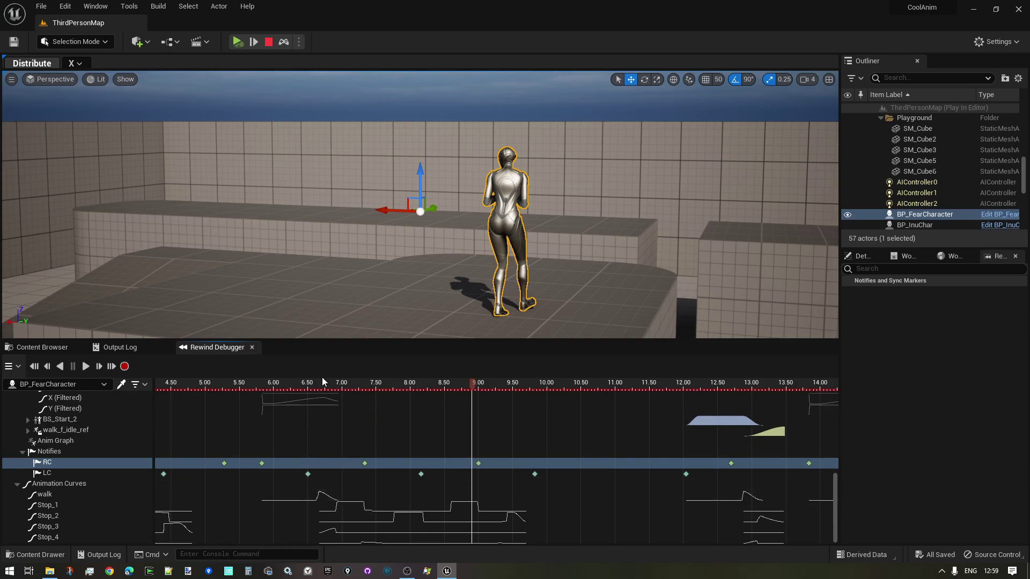
drag(321, 382, 418, 396)
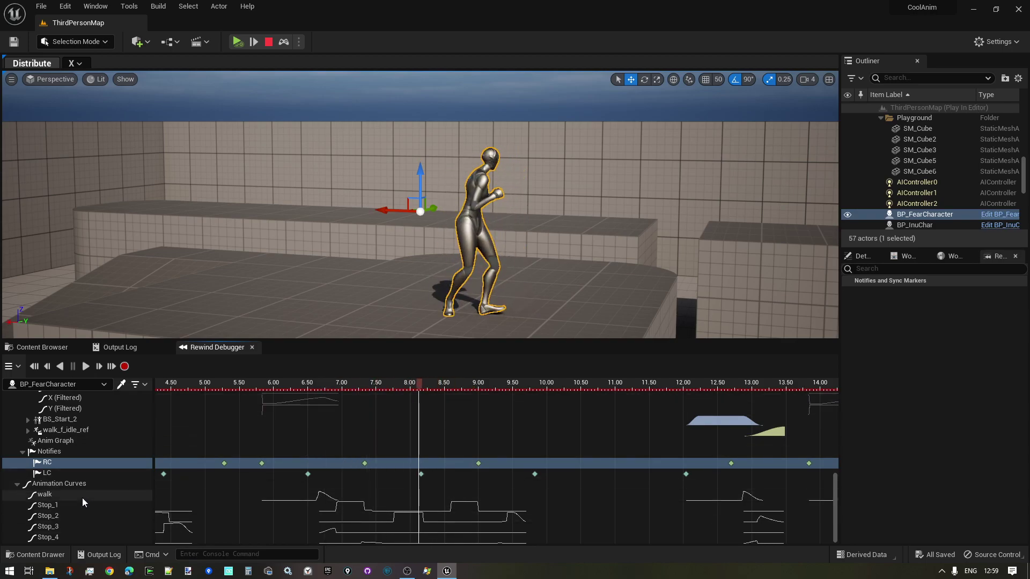
Open the recorded Anim Graph of BP_WalkFear for debugging, enter the Locomotion_RM state machine, and place its window beside the viewport
click(67, 441)
right_click(67, 444)
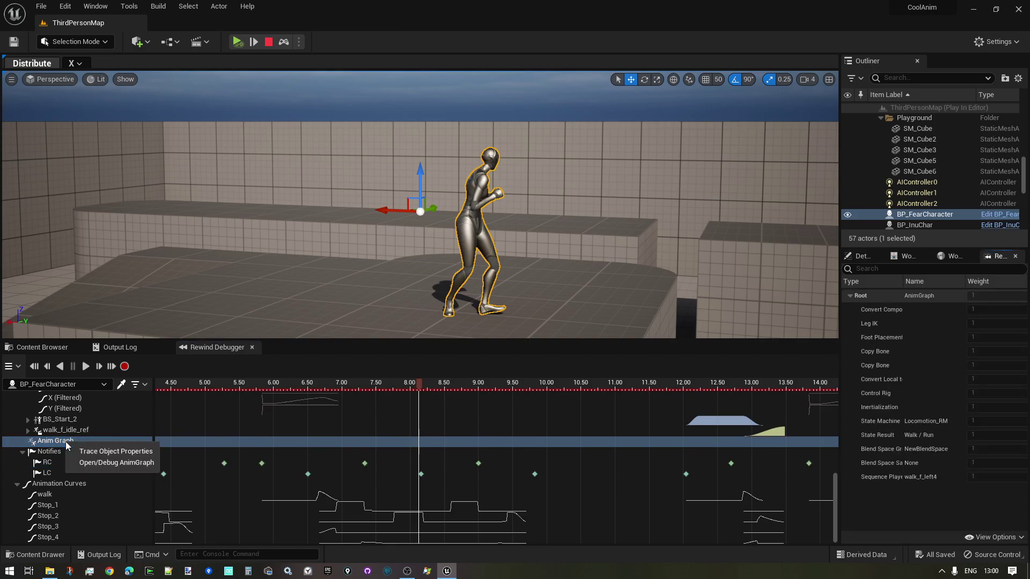
click(103, 463)
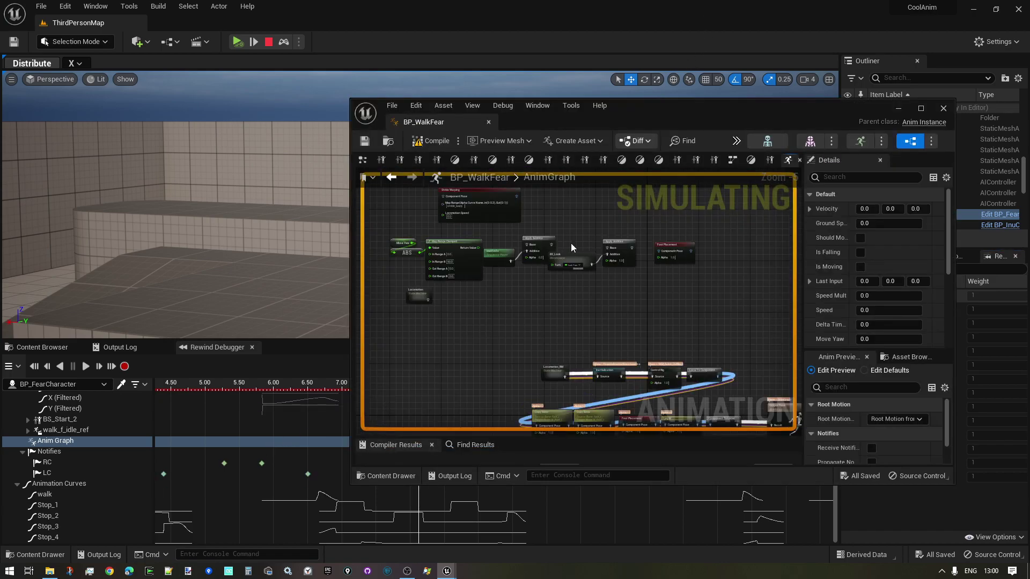
double_click(554, 371)
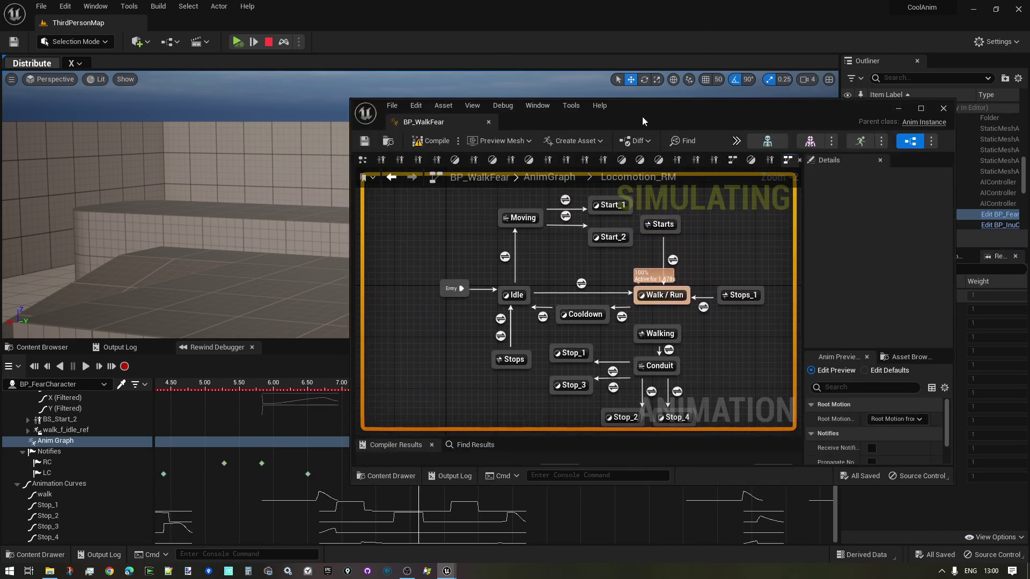
drag(643, 121, 898, 82)
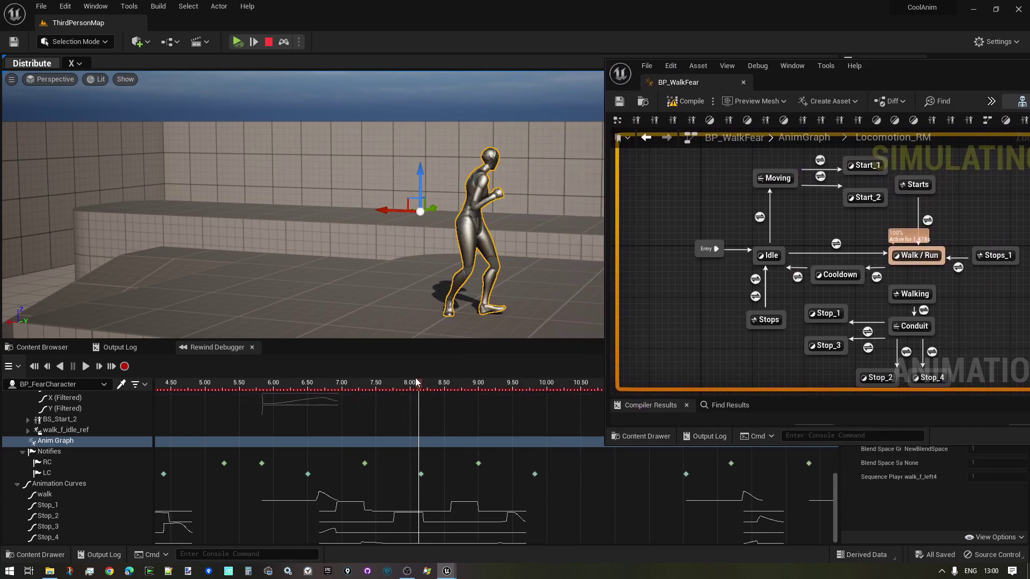
Scrub the recording back to about 5.5 and forward to about 10.6 while watching the active states in Locomotion_RM
drag(416, 382, 451, 381)
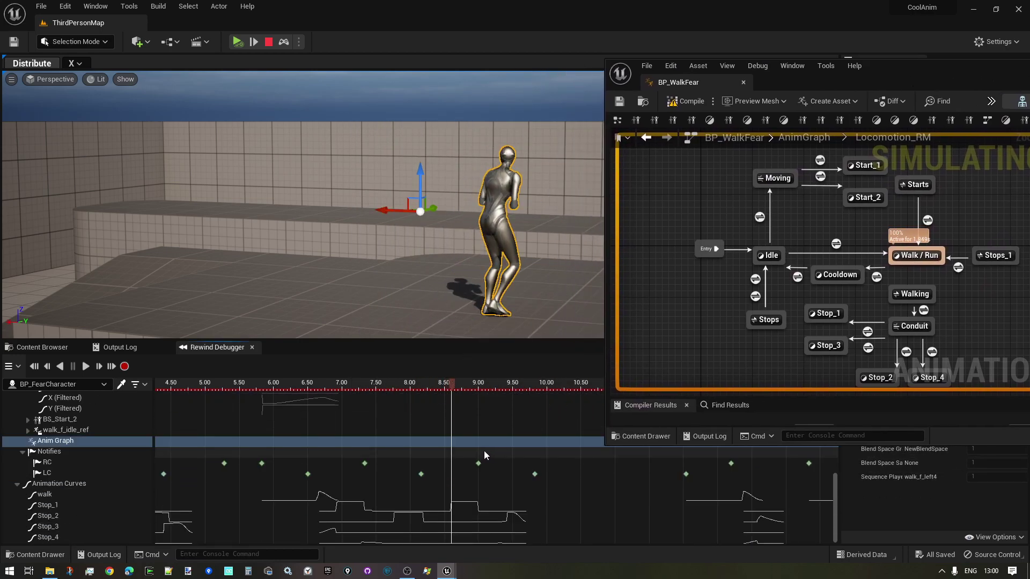
scroll(478, 451, up, 11)
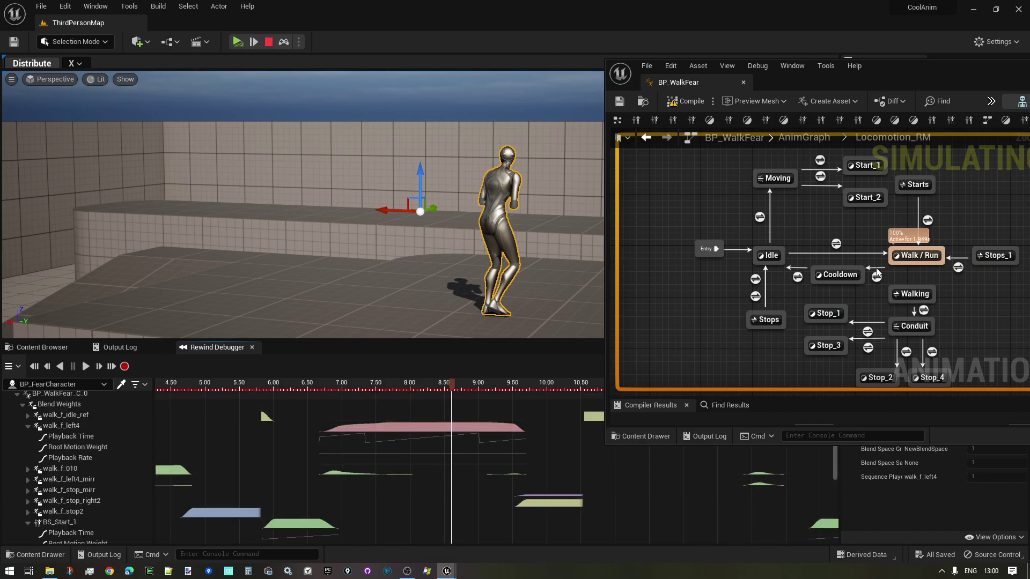
drag(476, 389, 232, 388)
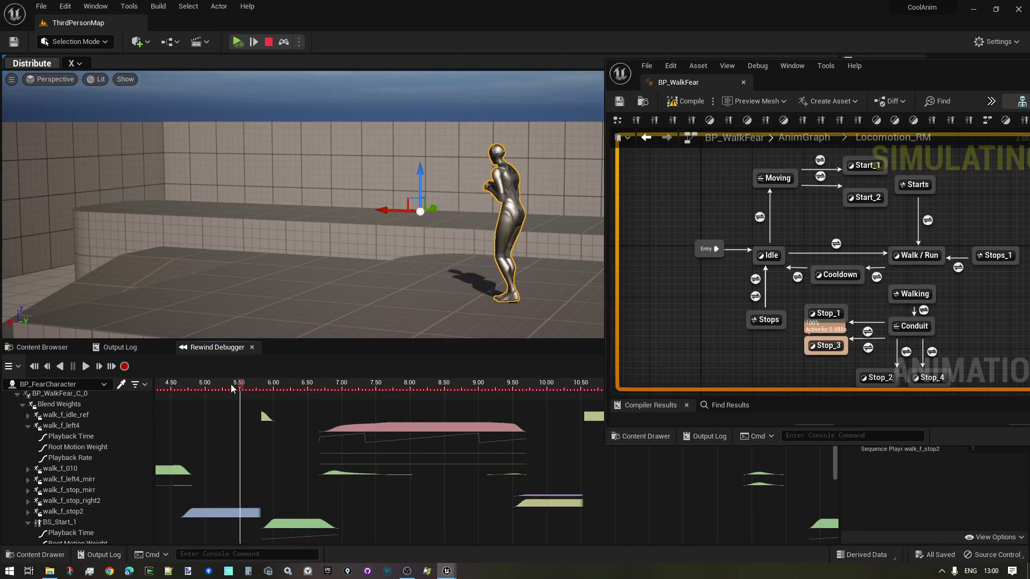
drag(232, 388, 596, 430)
scroll(658, 479, down, 3)
scroll(661, 481, up, 2)
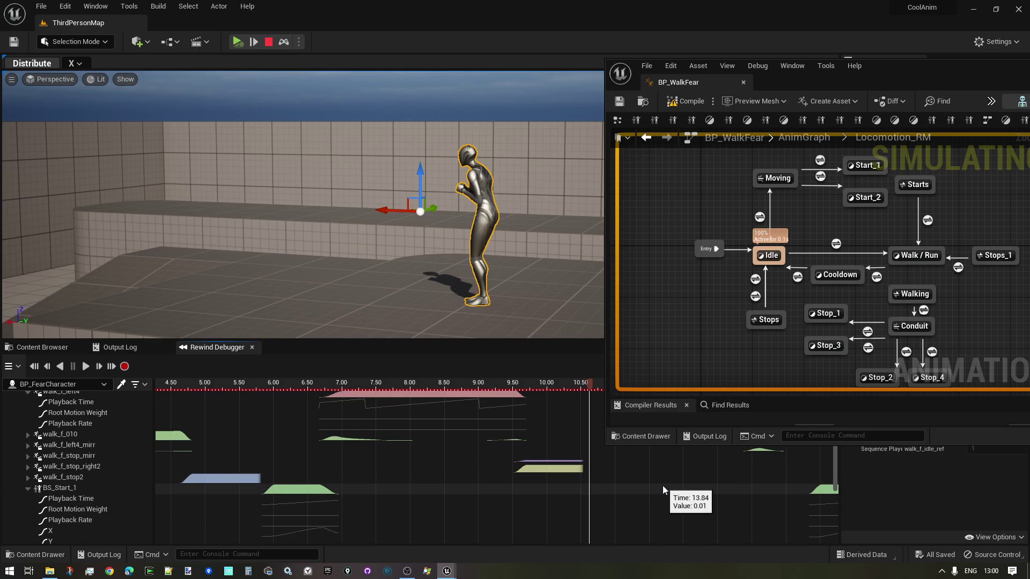
Enlarge the Anim Preview area in the BP_WalkFear editor and minimize the editor window
drag(981, 67, 1029, 66)
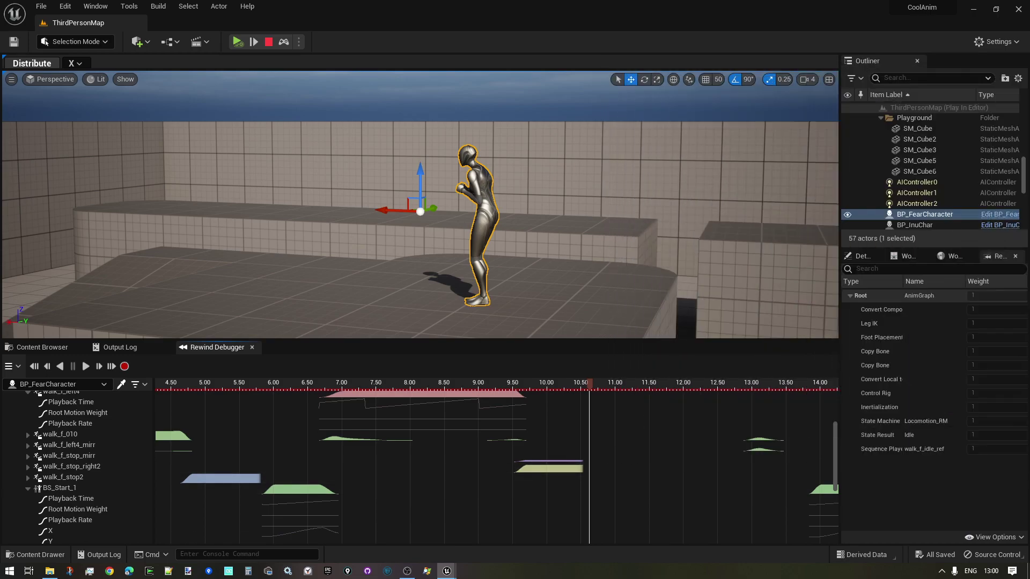
key(alt+Tab)
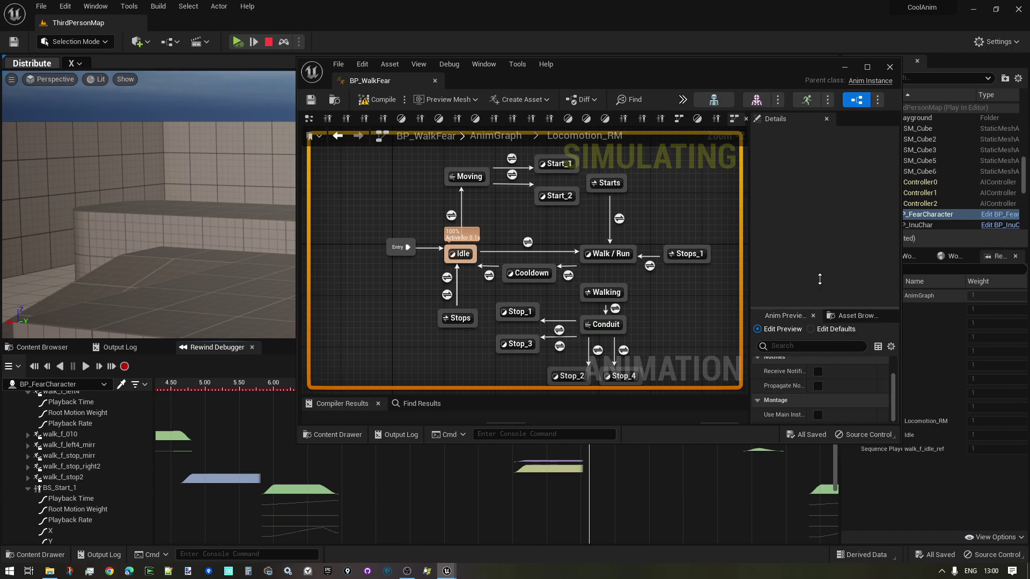
drag(819, 269, 819, 184)
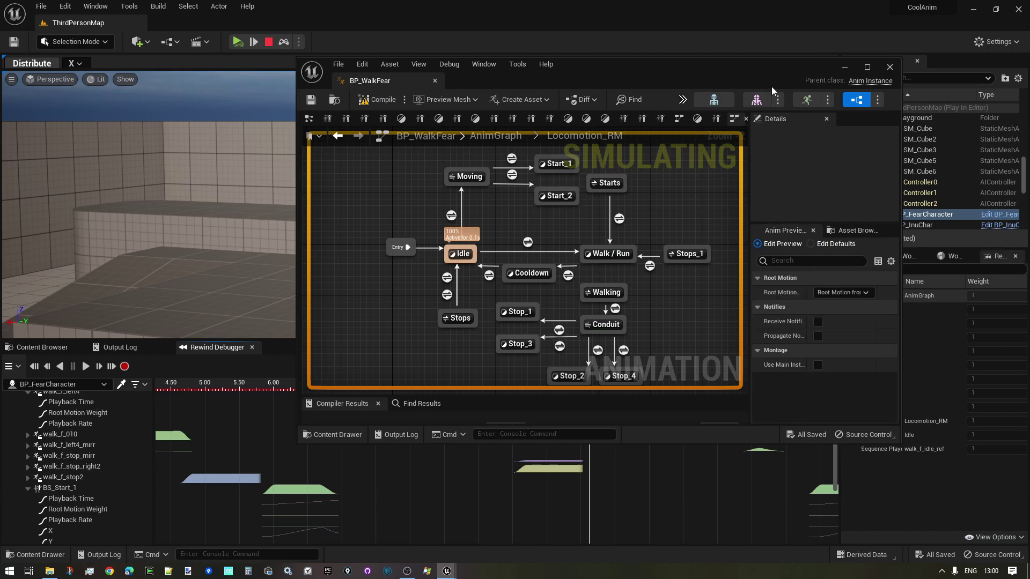
click(844, 67)
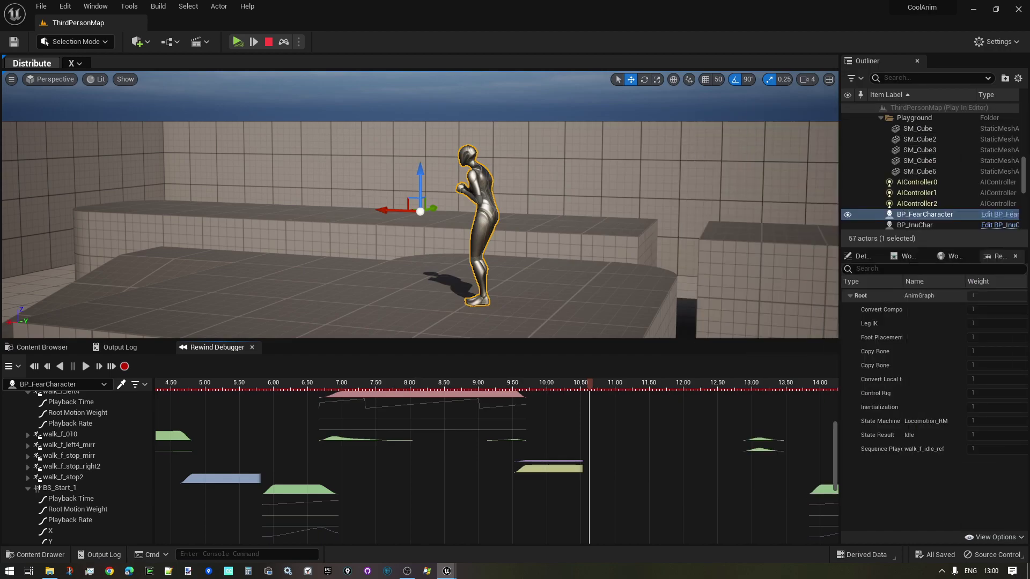
drag(1029, 294, 1029, 220)
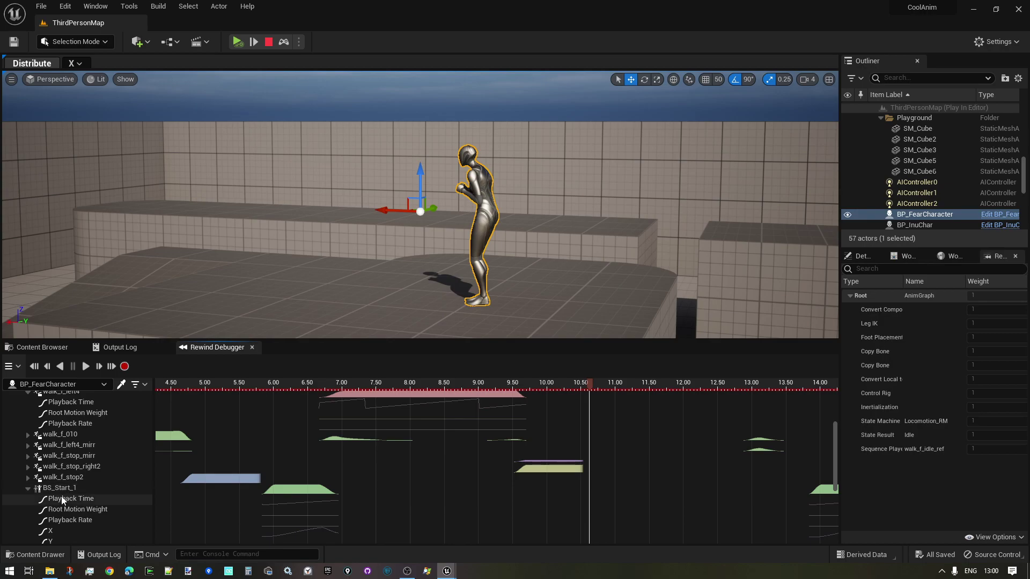
Enable Trace Object Properties for the BP_WalkFear_C_0 track
scroll(51, 468, up, 3)
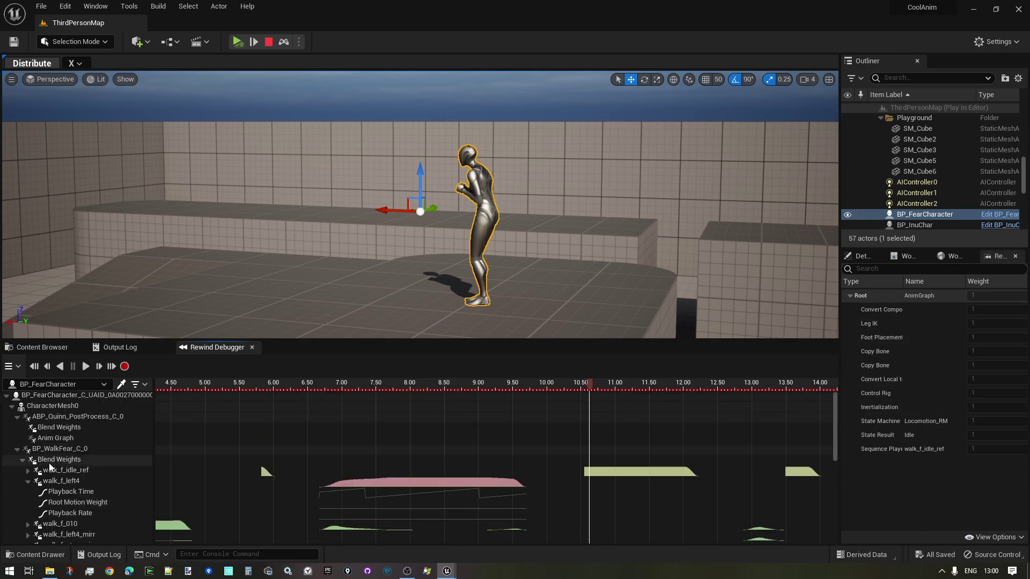
scroll(65, 487, down, 5)
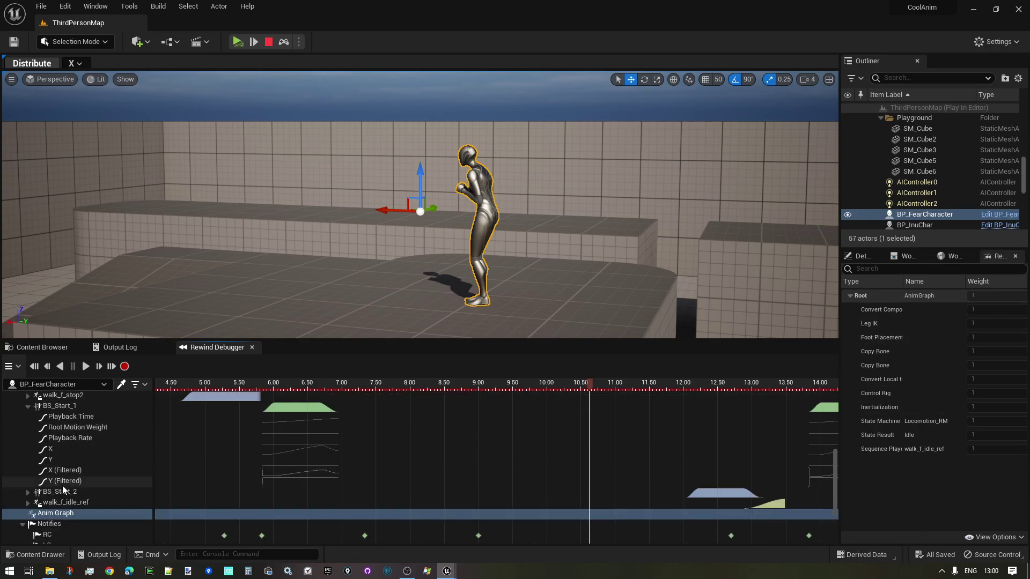
scroll(62, 485, down, 2)
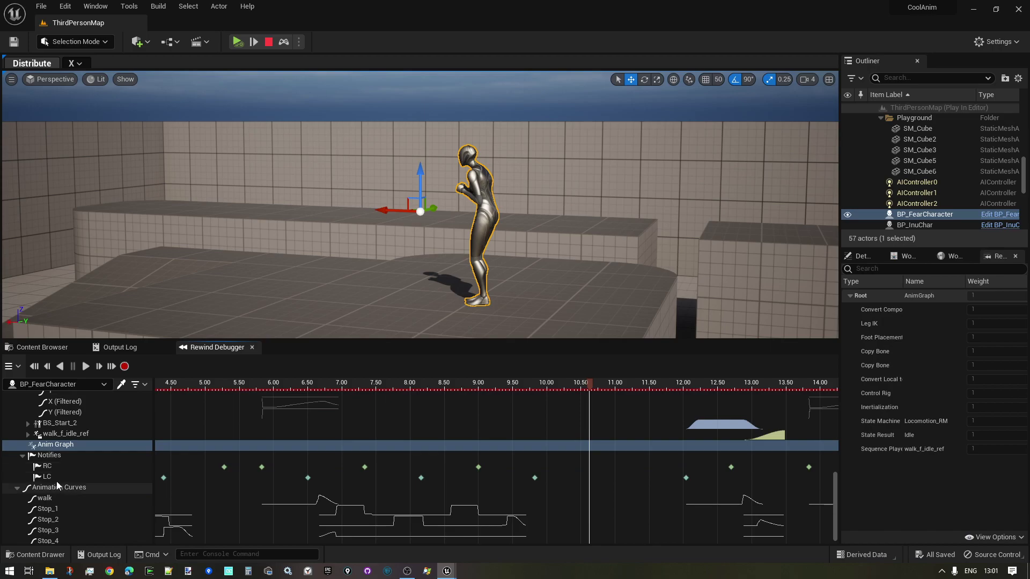
scroll(60, 474, up, 3)
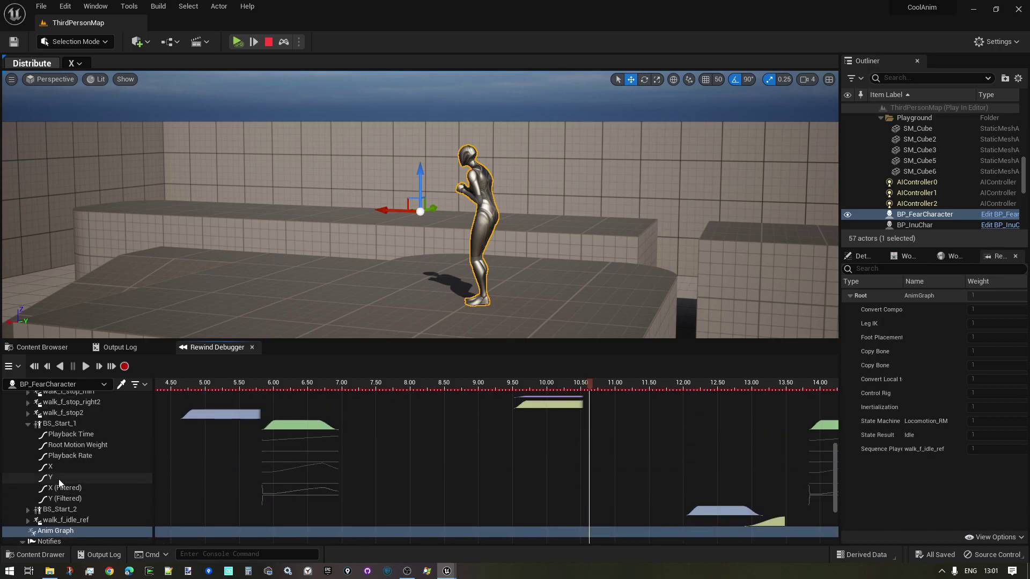
scroll(59, 478, up, 4)
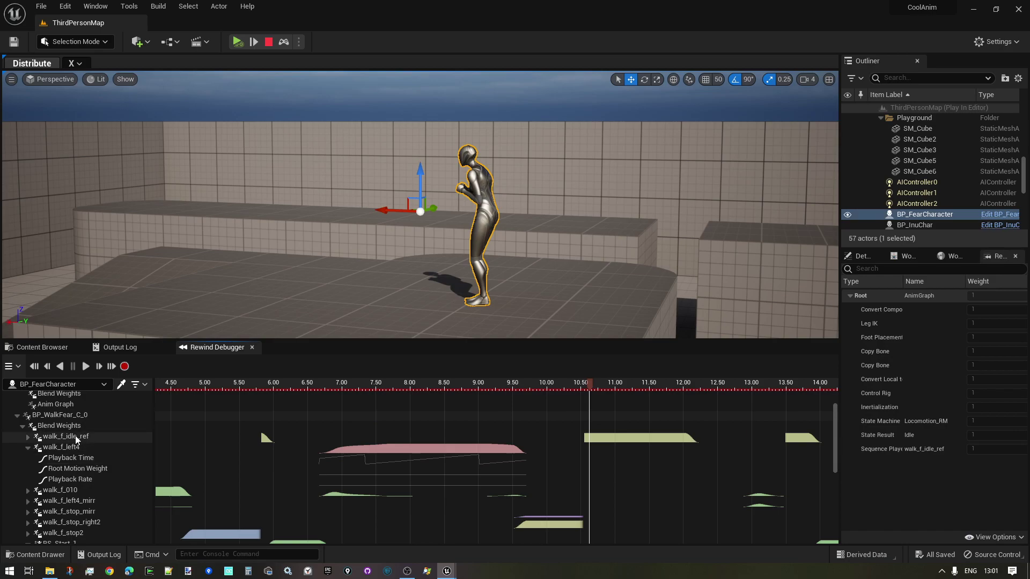
right_click(78, 417)
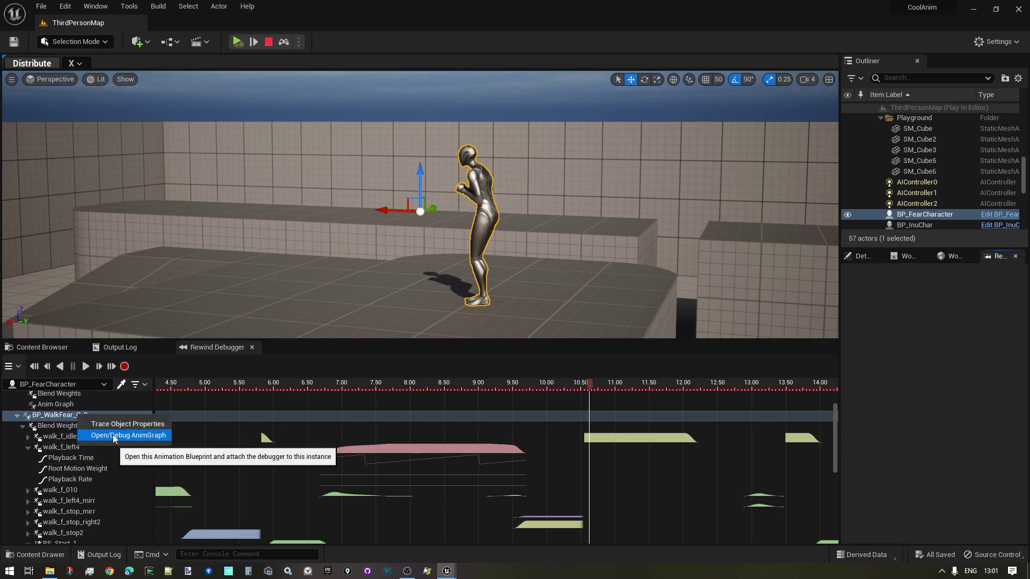
click(136, 425)
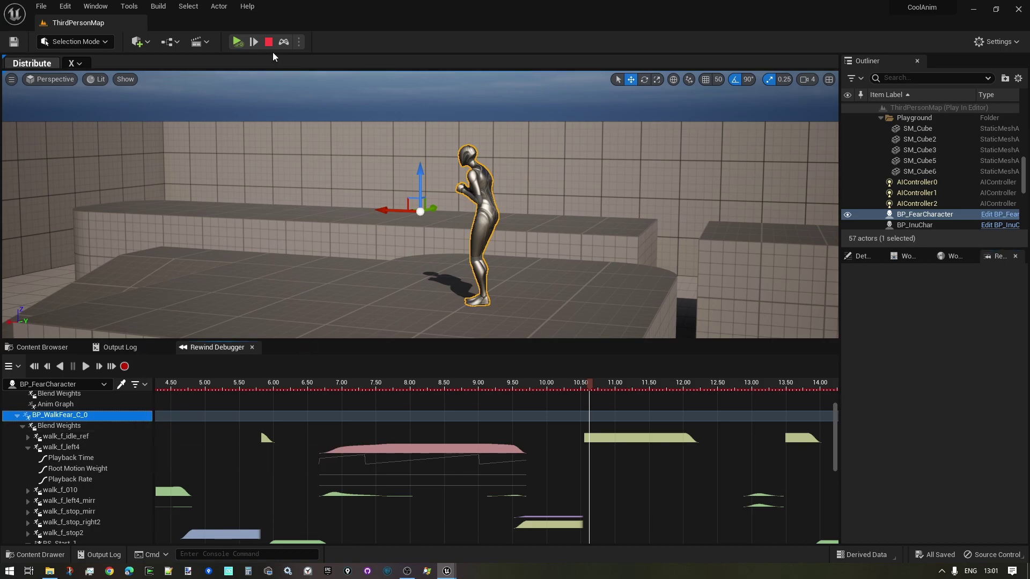
Resume the simulation, record a short walk while possessing the character, and eject with the simulation paused
click(238, 42)
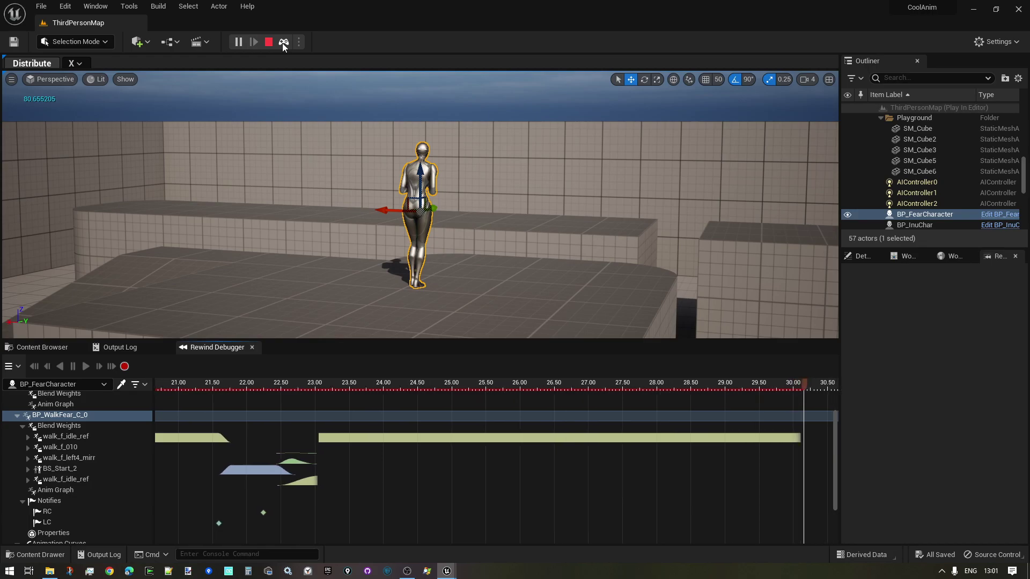
click(283, 43)
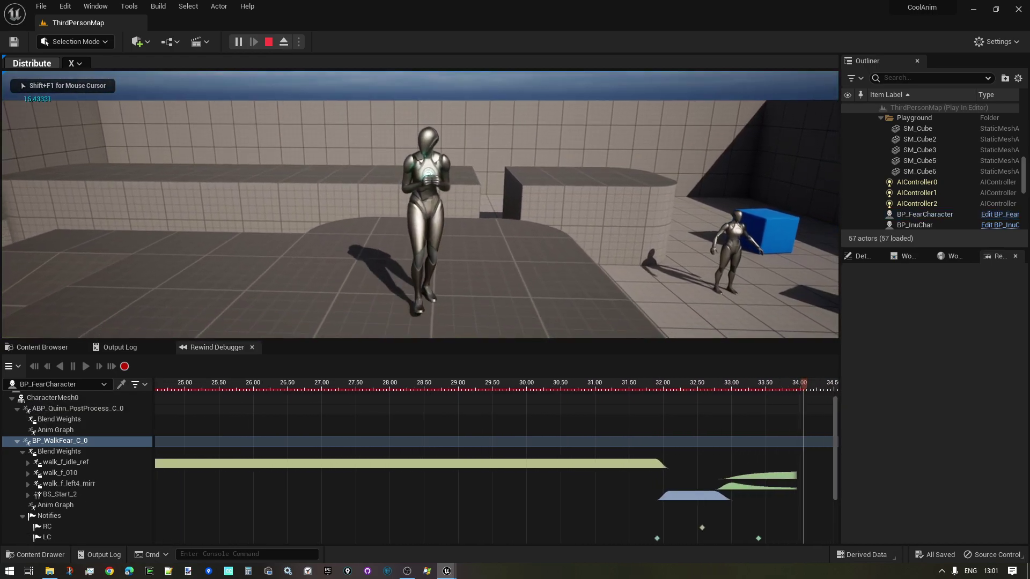
key(shift+F1)
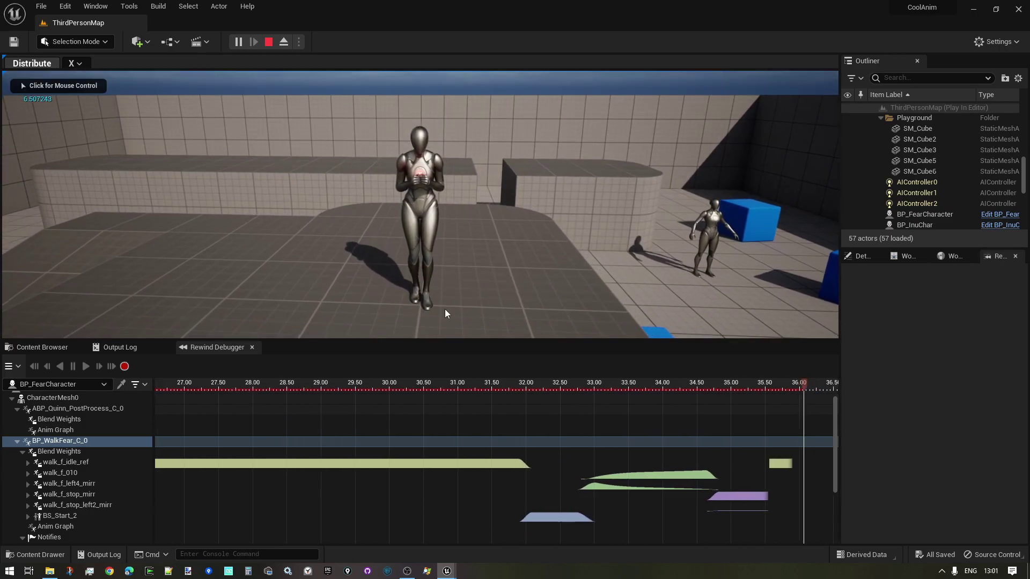
click(284, 42)
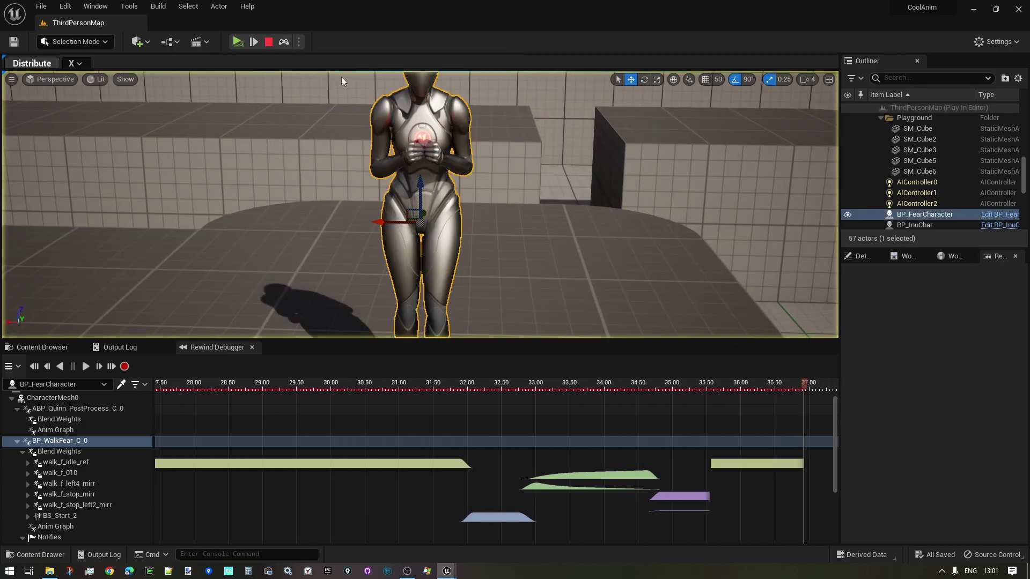
Show the recorded object properties in the Properties track under BP_WalkFear_C_0
scroll(63, 468, down, 3)
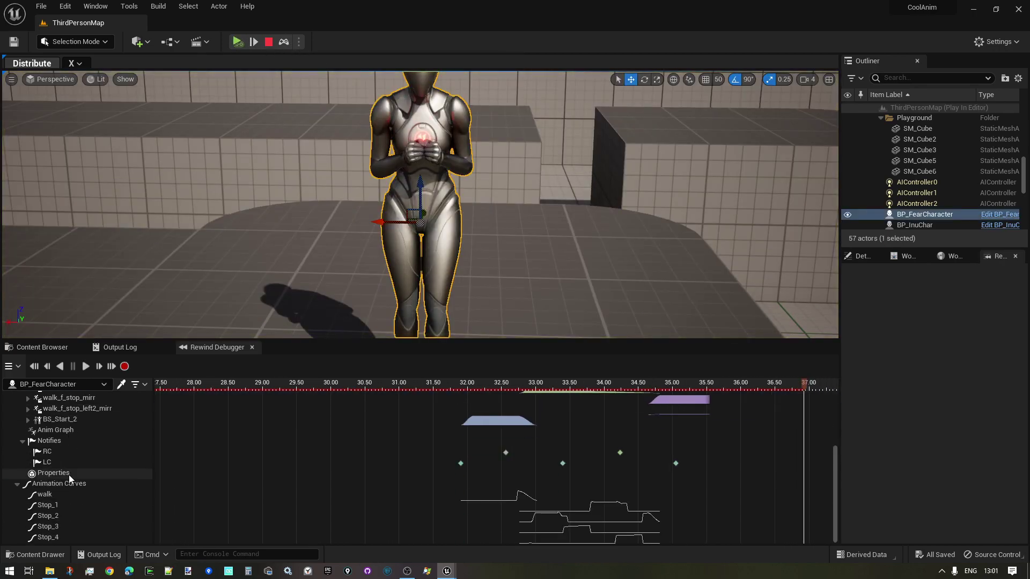
click(44, 473)
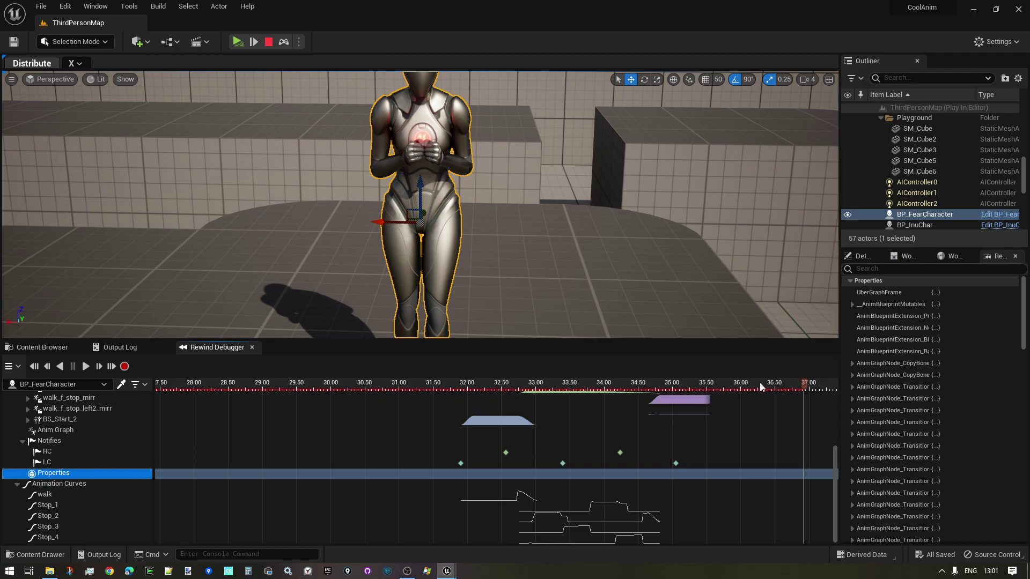
Examine the traced BP_WalkFear_C_0 variables such as MoveYaw while scrubbing the recording from about 33.5 to 34.2
click(711, 386)
click(567, 386)
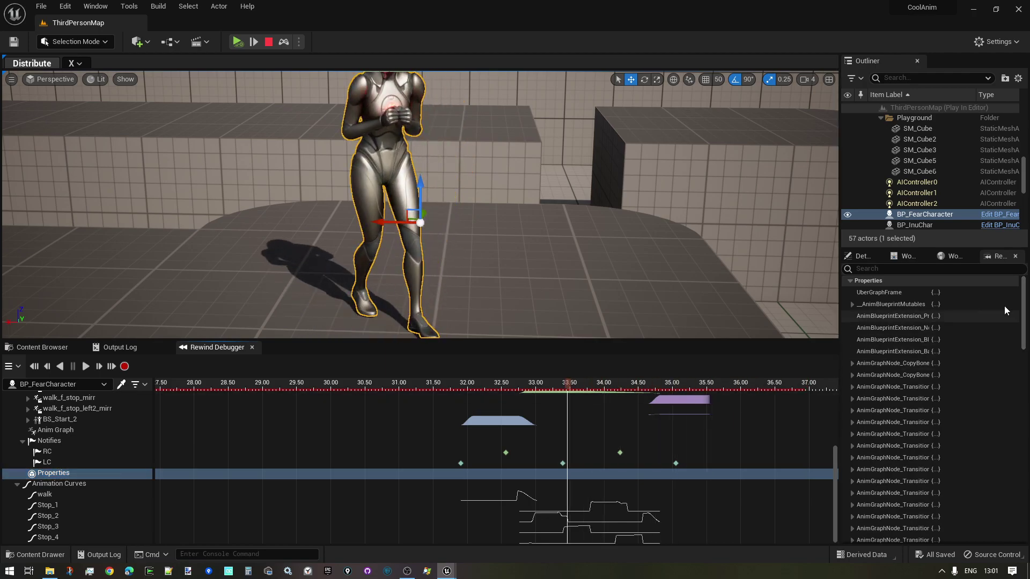
scroll(919, 483, down, 3)
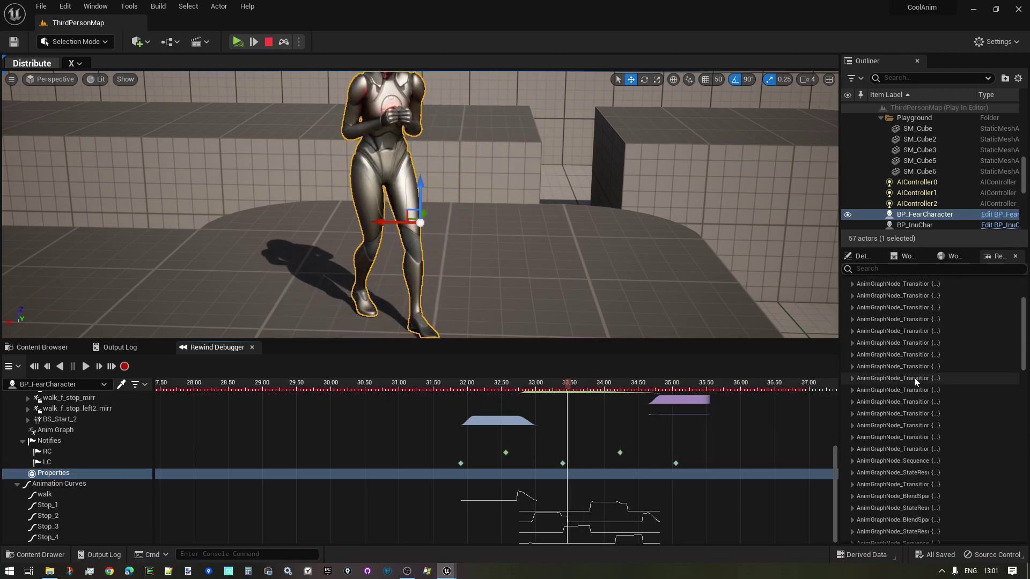
scroll(886, 321, down, 5)
scroll(887, 326, down, 10)
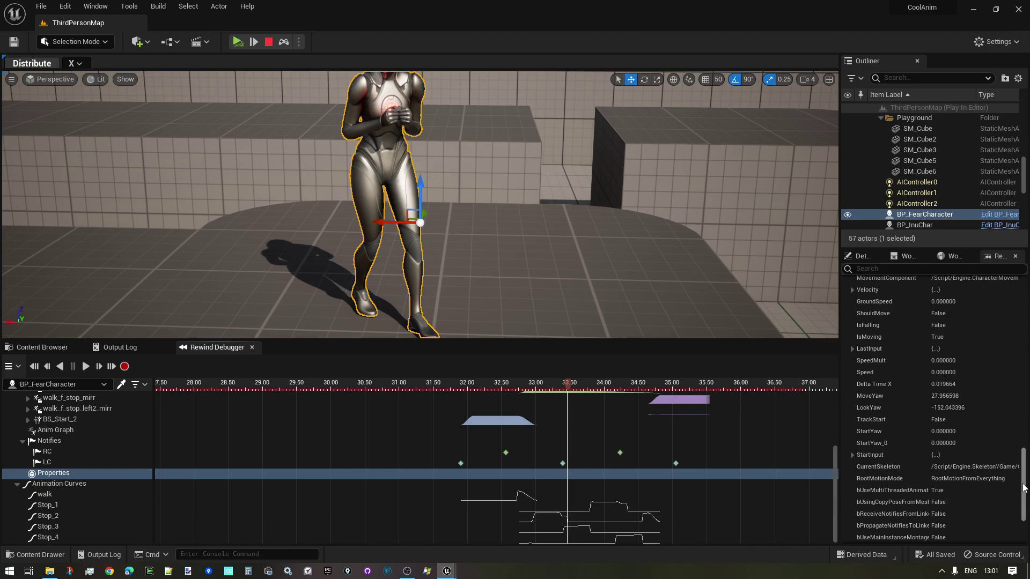
drag(1024, 486, 1024, 479)
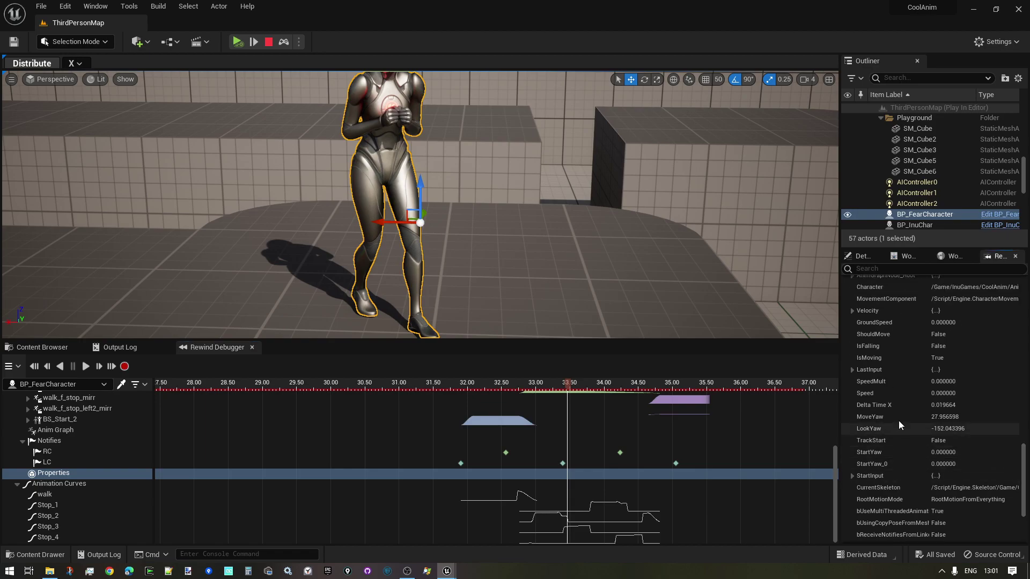
click(873, 417)
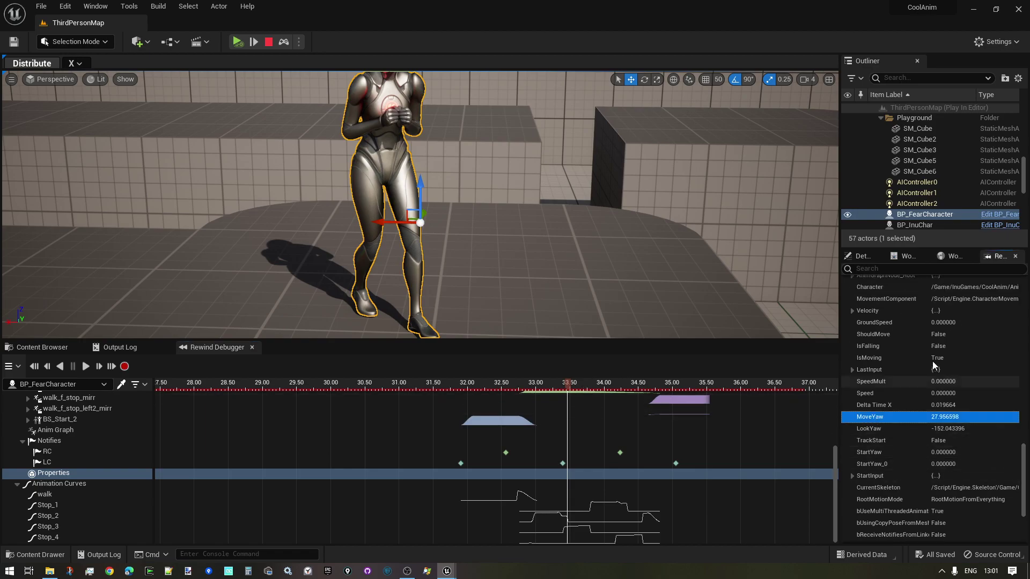
scroll(956, 441, up, 2)
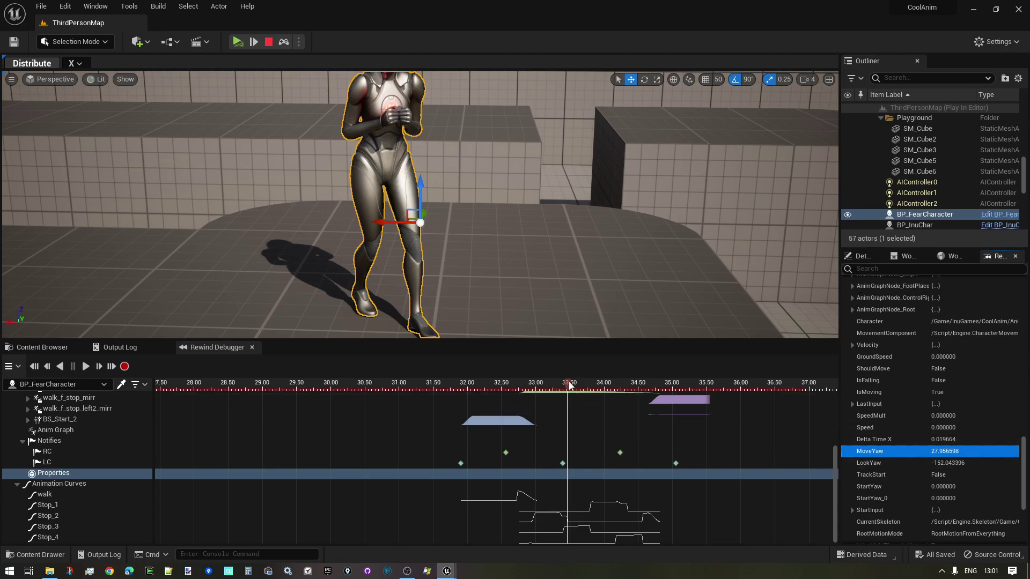
drag(569, 386, 616, 387)
scroll(734, 468, up, 5)
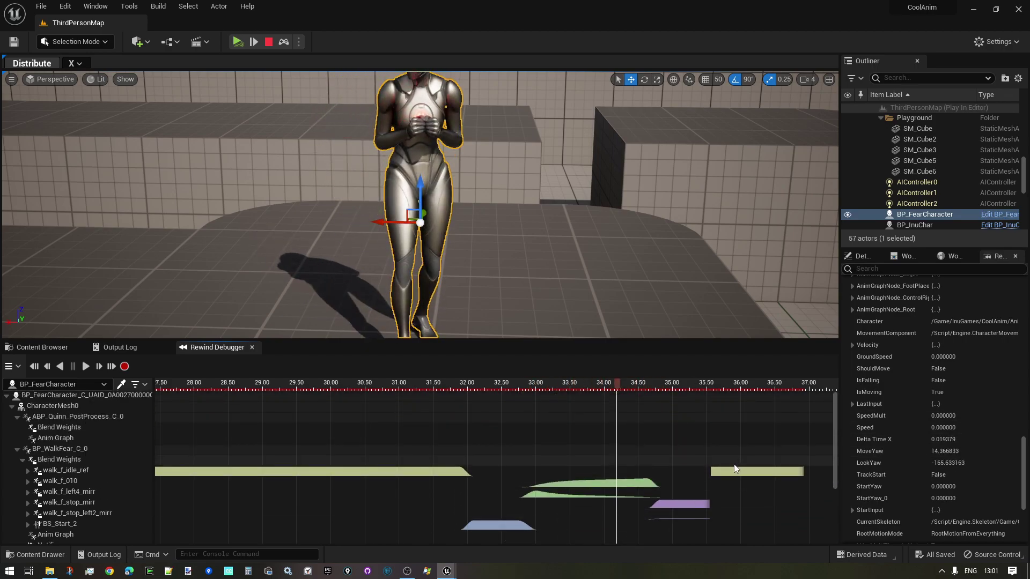
Set the Rewind Debugger camera mode to Replay Recorded Camera and scrub the recording back to about 33.7
key(s)
right_drag(604, 280, 611, 236)
key(d)
key(d)
key(e)
right_drag(509, 246, 493, 244)
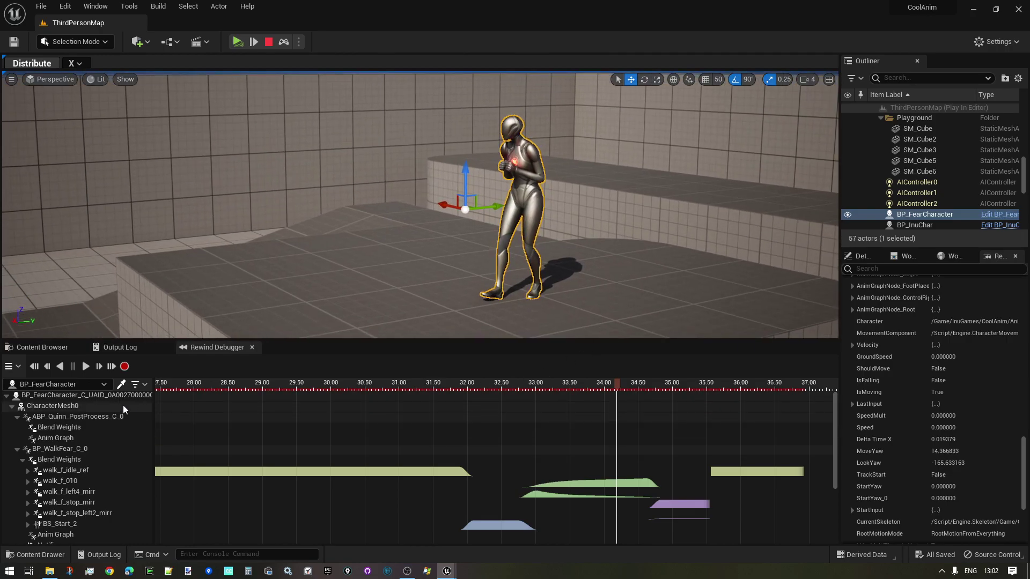
click(20, 367)
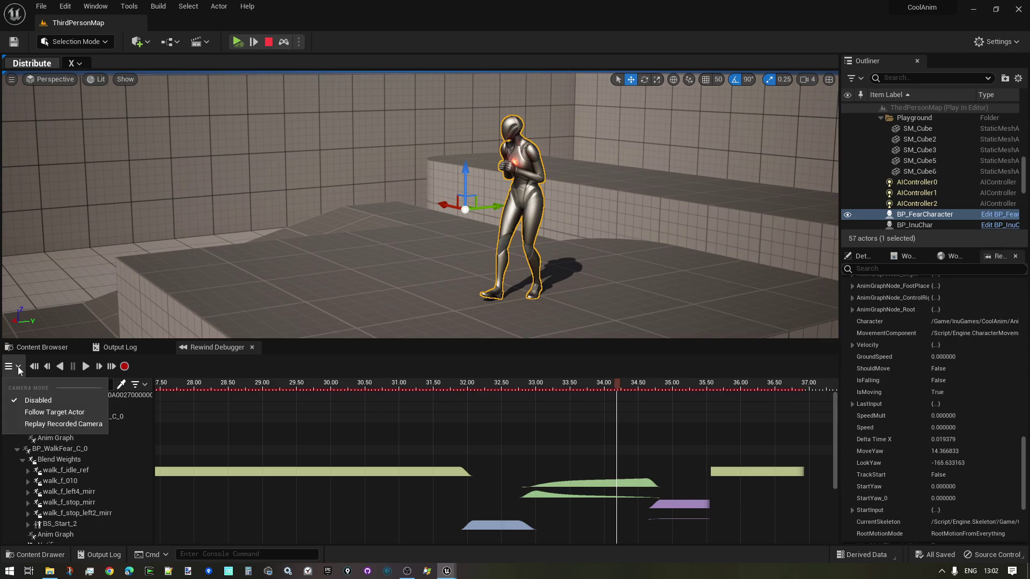
click(43, 425)
right_drag(328, 288, 359, 295)
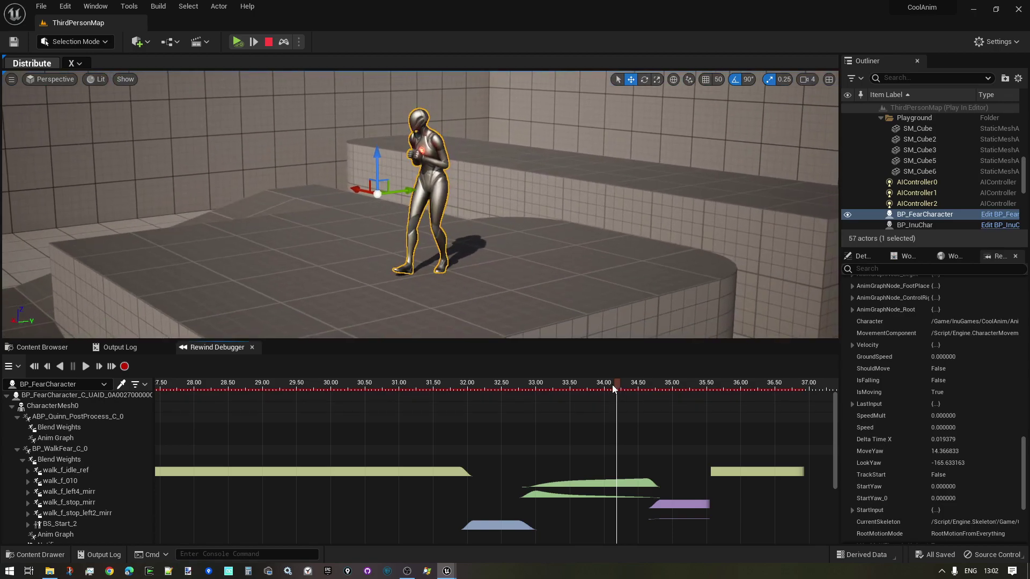
drag(609, 388, 583, 418)
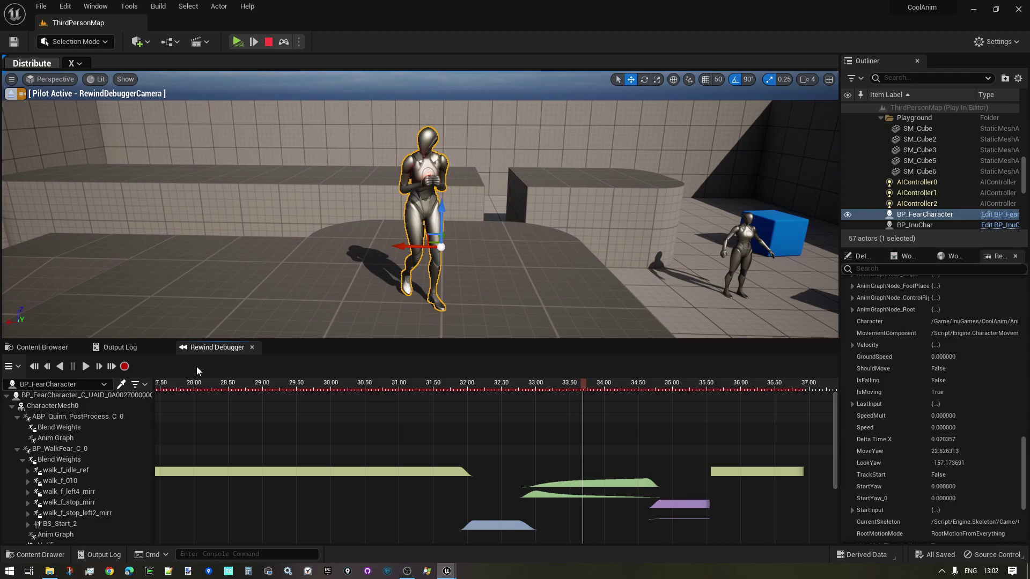
Set the Rewind Debugger camera mode to Disabled and scrub the recording with a free camera, ending at about 33.5
click(19, 368)
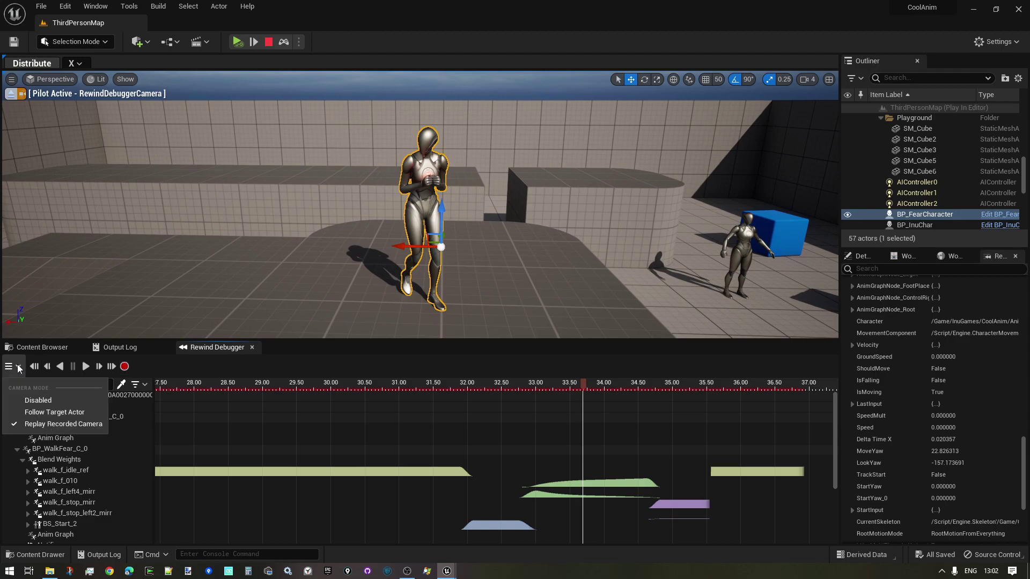
click(43, 401)
drag(584, 407, 404, 396)
drag(484, 388, 654, 388)
right_drag(469, 170, 295, 182)
drag(652, 383, 574, 390)
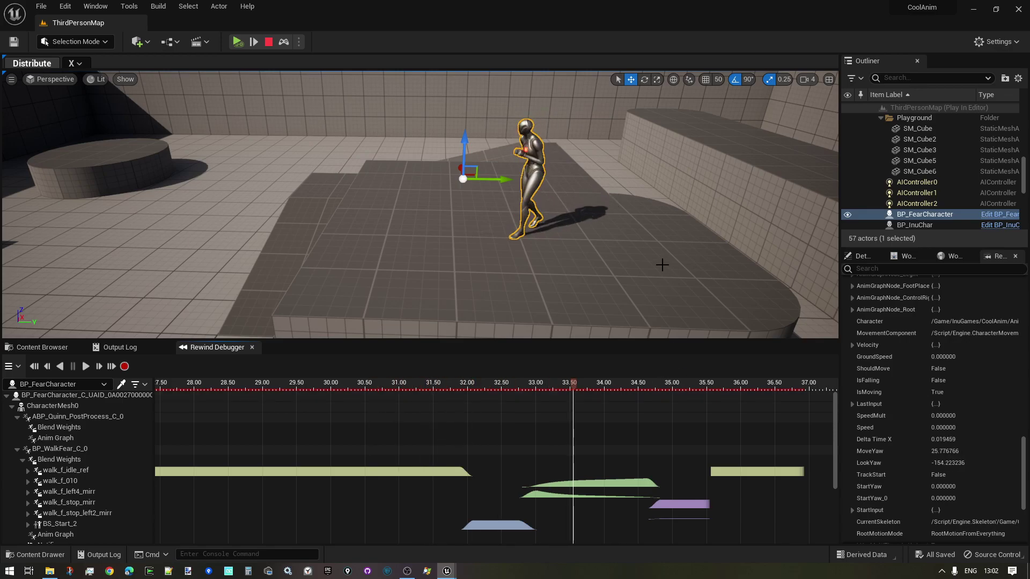
drag(655, 259, 738, 469)
scroll(738, 473, down, 3)
click(714, 473)
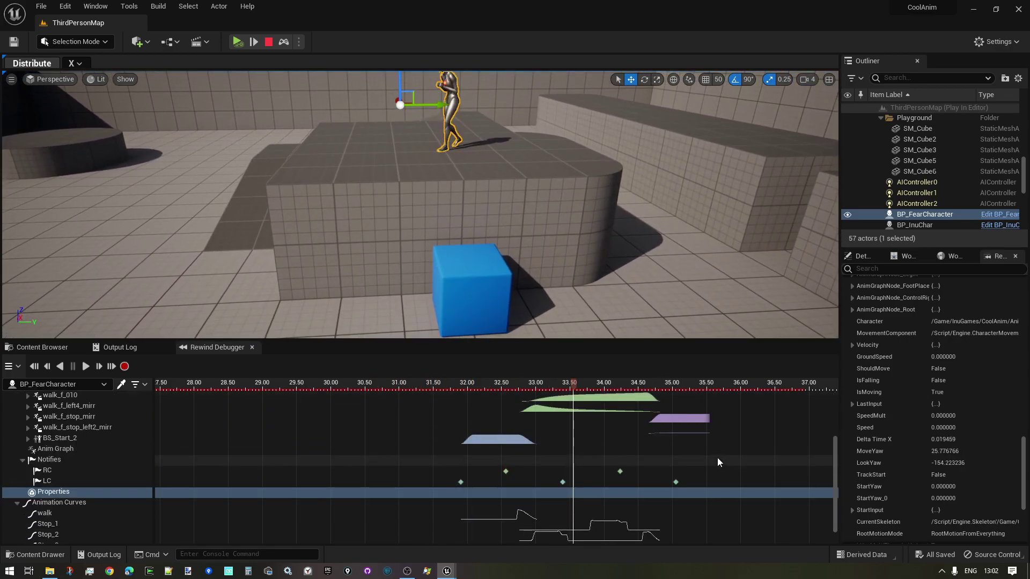
scroll(701, 493, up, 3)
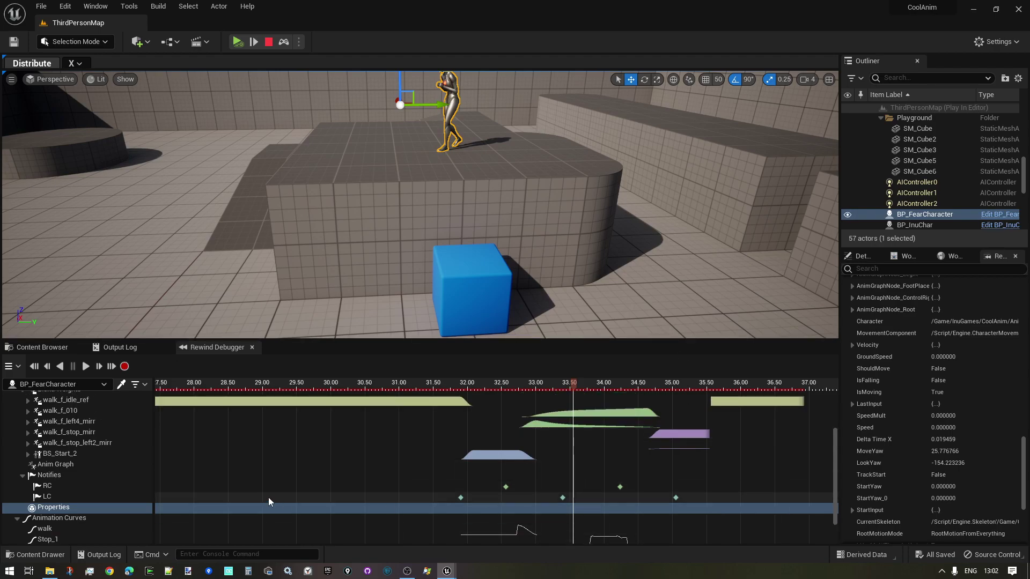
mouse_move(686, 270)
right_down()
mouse_move(678, 241)
mouse_move(690, 239)
mouse_move(691, 263)
right_up()
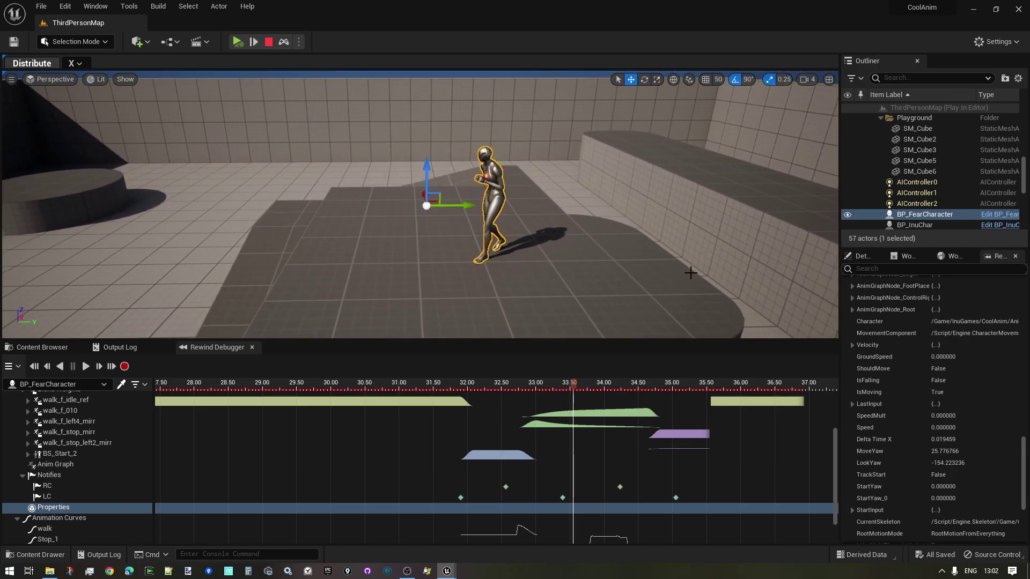